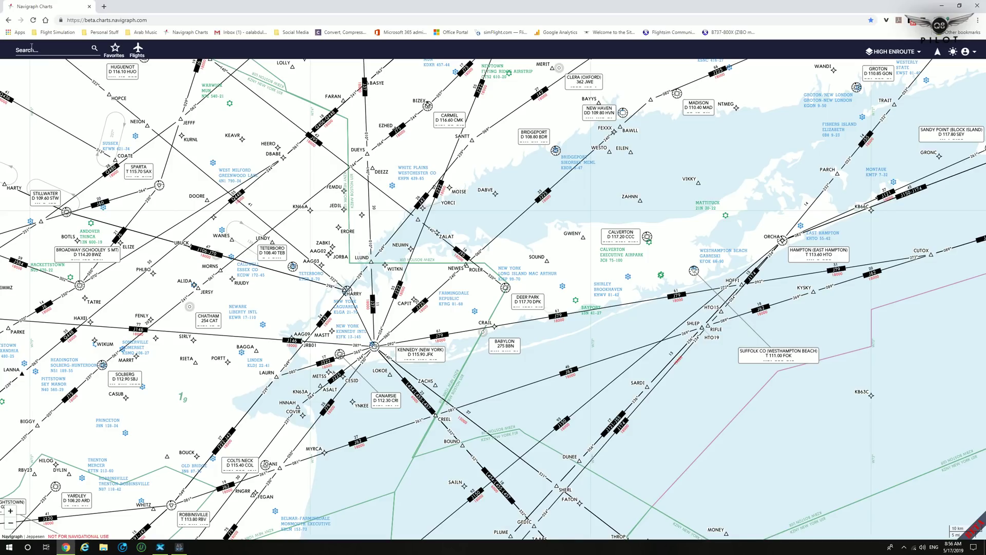
Step: Check recent searches and sort the saved flights list by name
{"action": "left_click", "coordinate": [32, 47]}
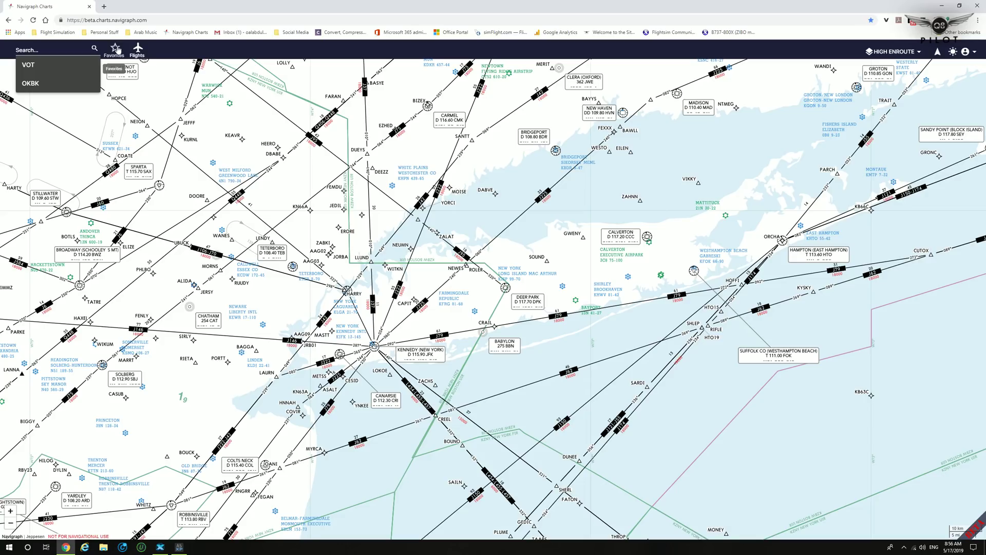
{"action": "left_click", "coordinate": [138, 50]}
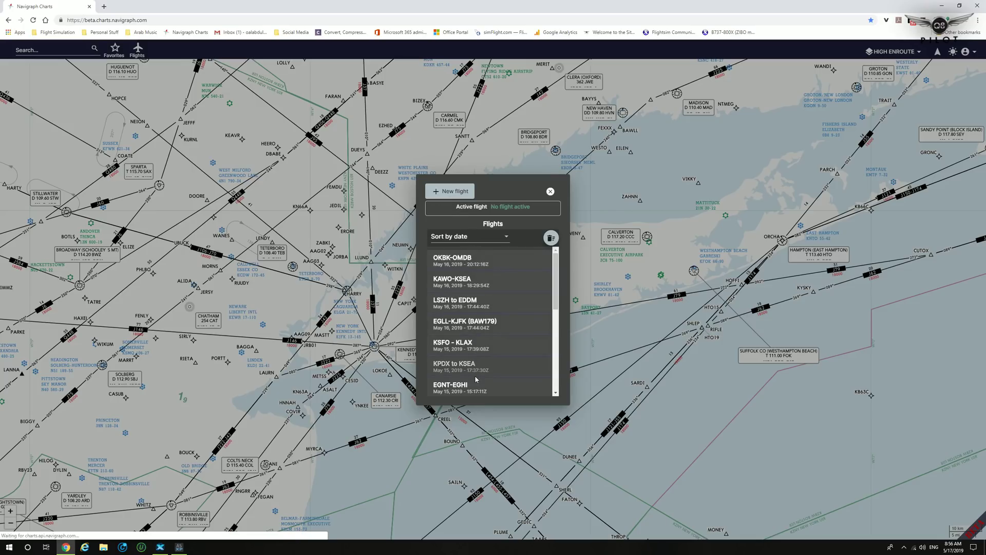
{"action": "left_click", "coordinate": [440, 238]}
{"action": "left_click", "coordinate": [446, 258]}
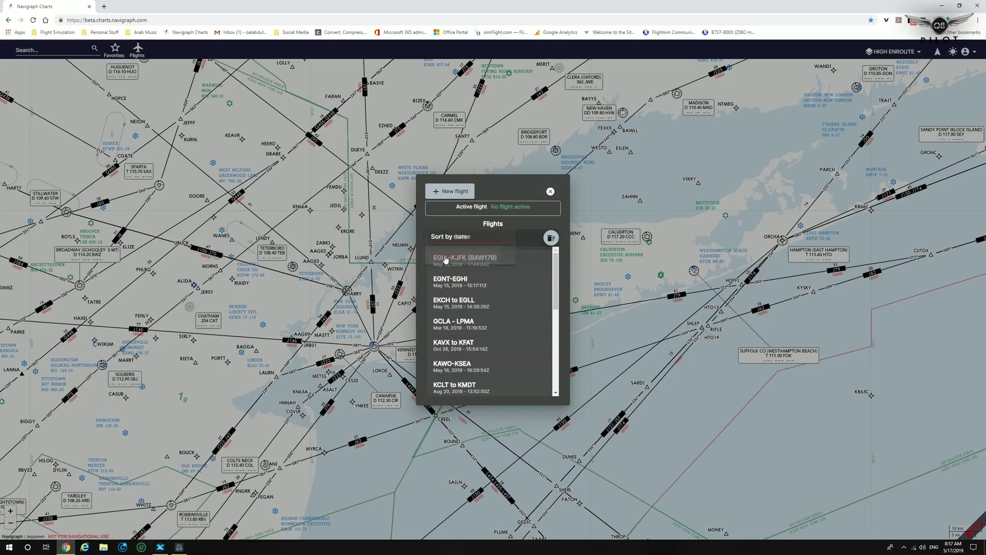
{"action": "left_click", "coordinate": [445, 259]}
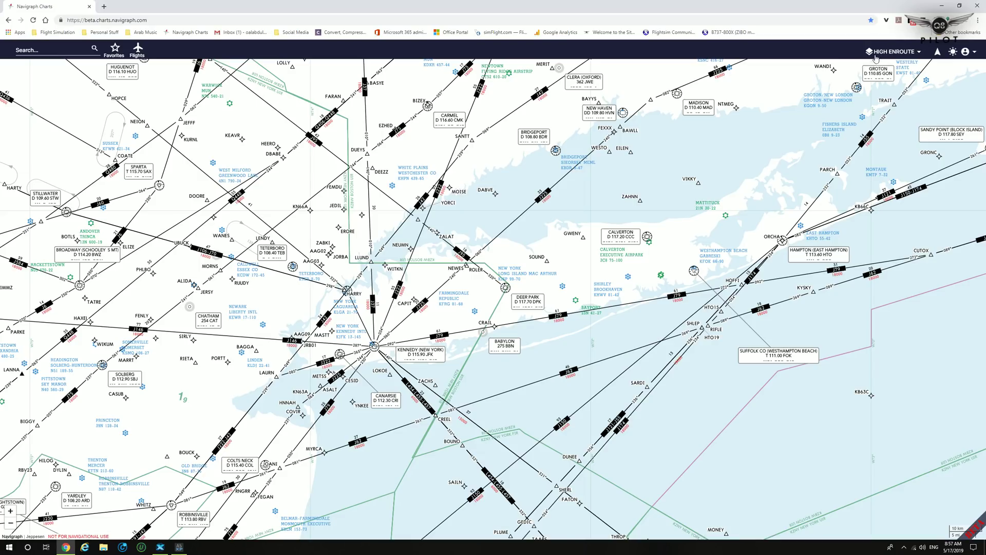
Step: Switch the layer to Low Enroute, then World Map, enable live traffic, and open Settings
{"action": "left_click", "coordinate": [894, 52]}
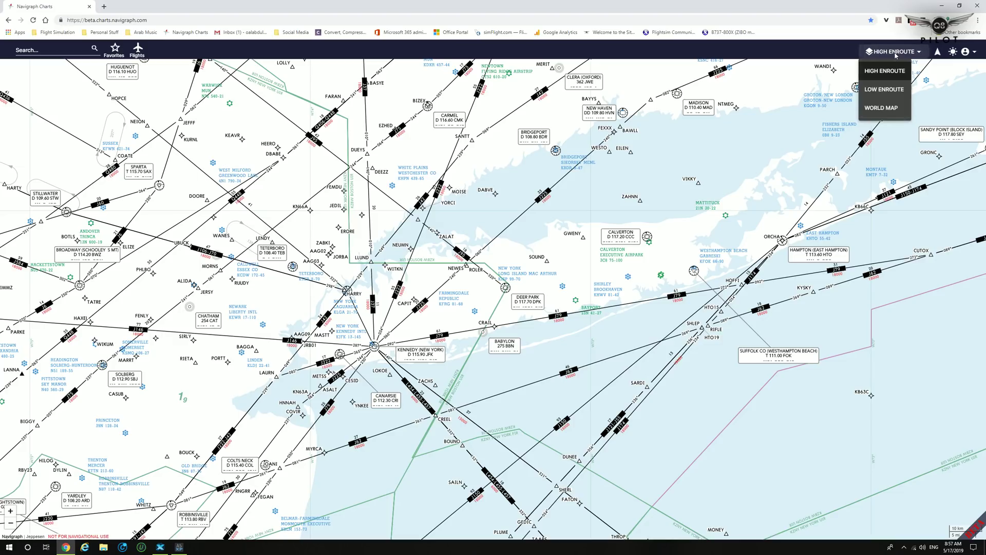
{"action": "left_click", "coordinate": [881, 89]}
{"action": "left_click", "coordinate": [884, 53]}
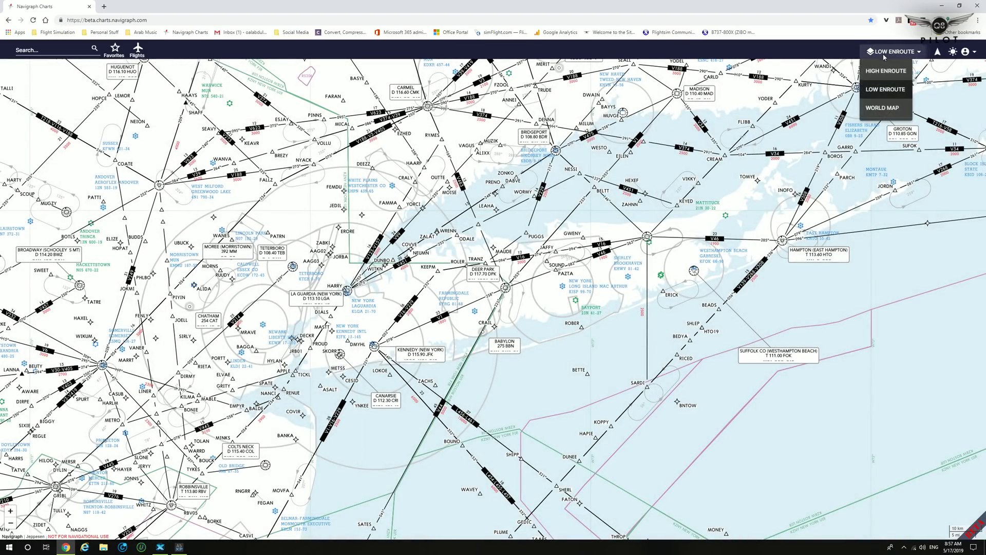
{"action": "left_click", "coordinate": [878, 104]}
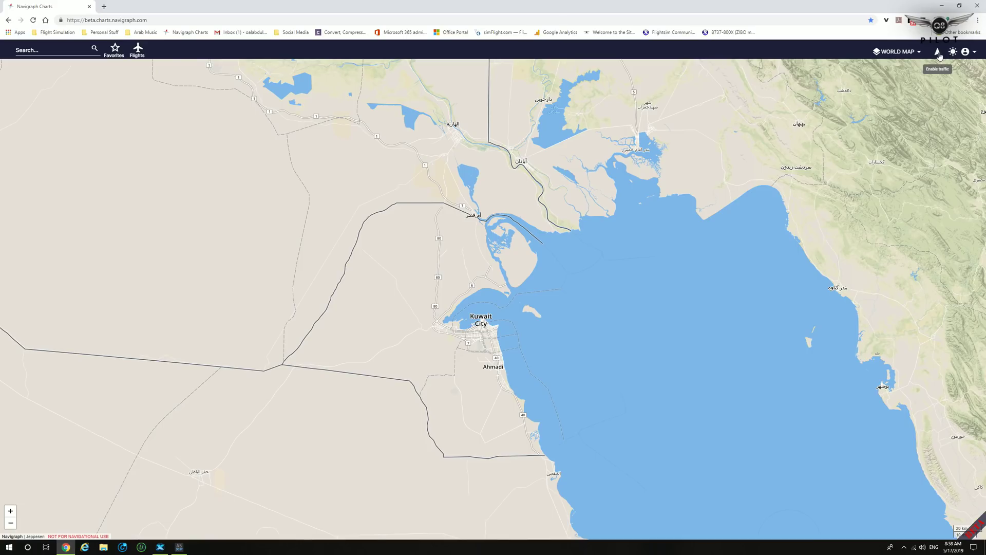
{"action": "left_click", "coordinate": [938, 54]}
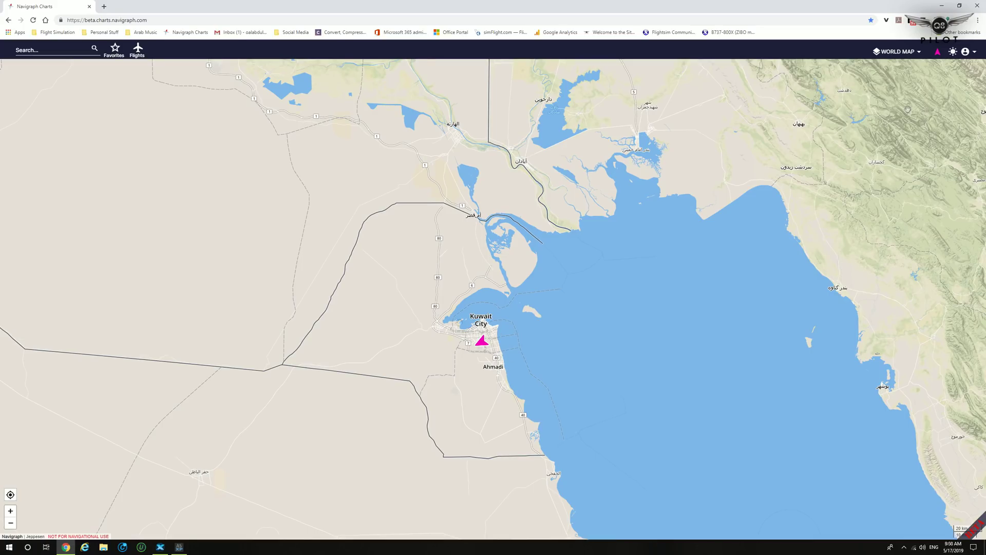
{"action": "left_click", "coordinate": [972, 52]}
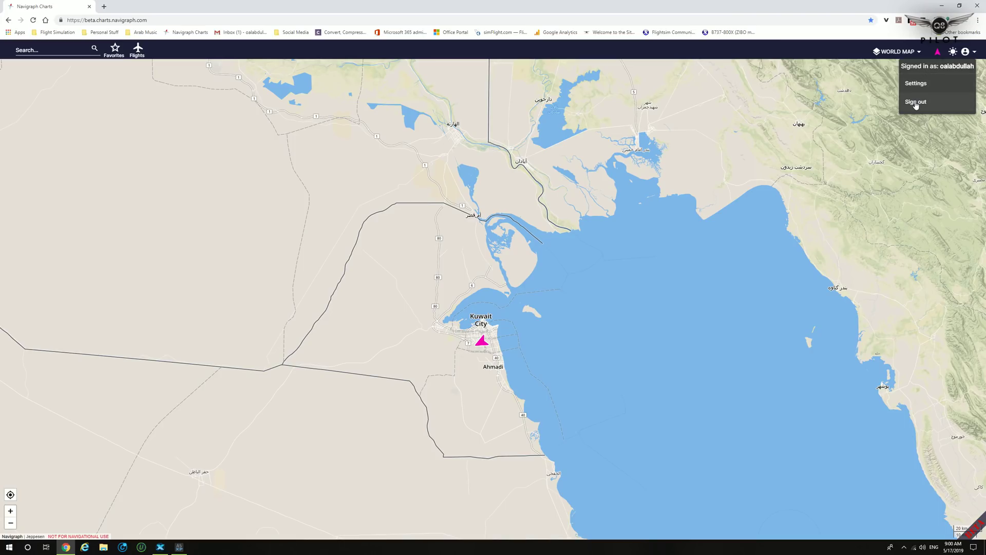
{"action": "left_click", "coordinate": [916, 83]}
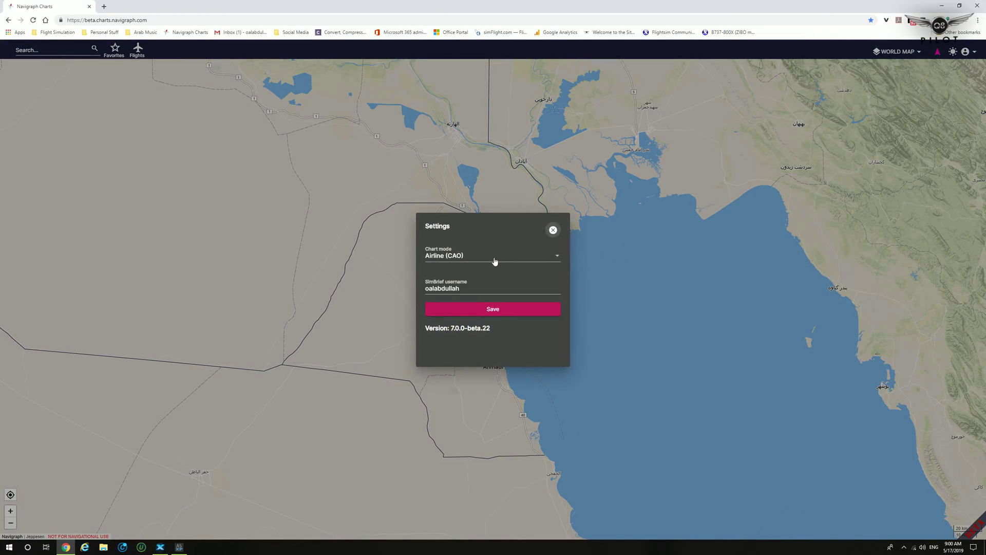
Step: Set the chart mode to Airline (CAO) in Settings
{"action": "left_click", "coordinate": [455, 258]}
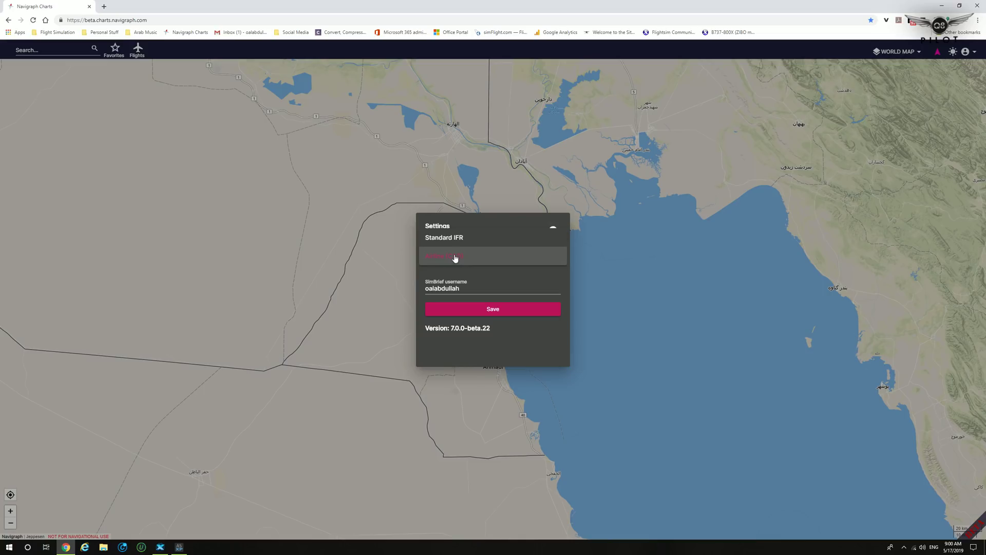
{"action": "left_click", "coordinate": [462, 257]}
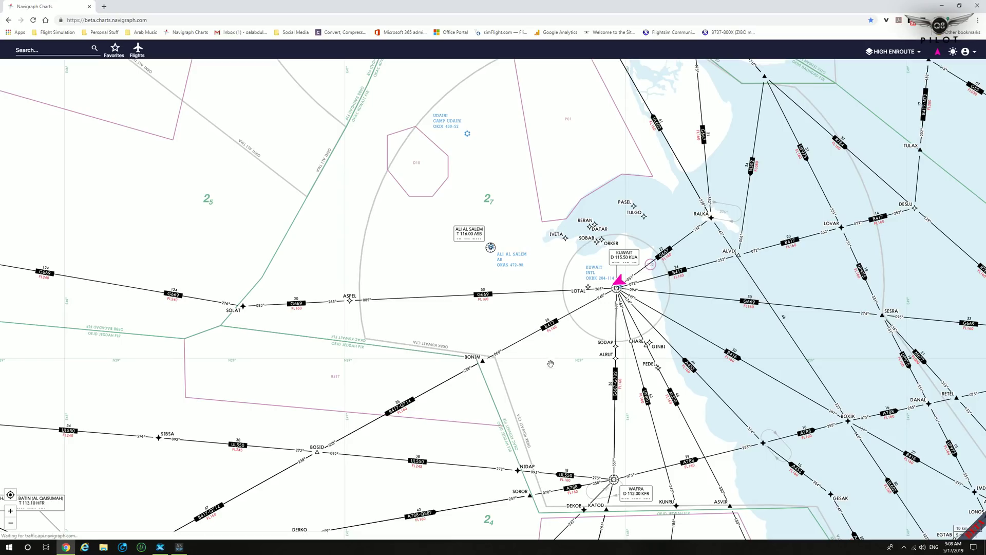
{"action": "left_click", "coordinate": [615, 479]}
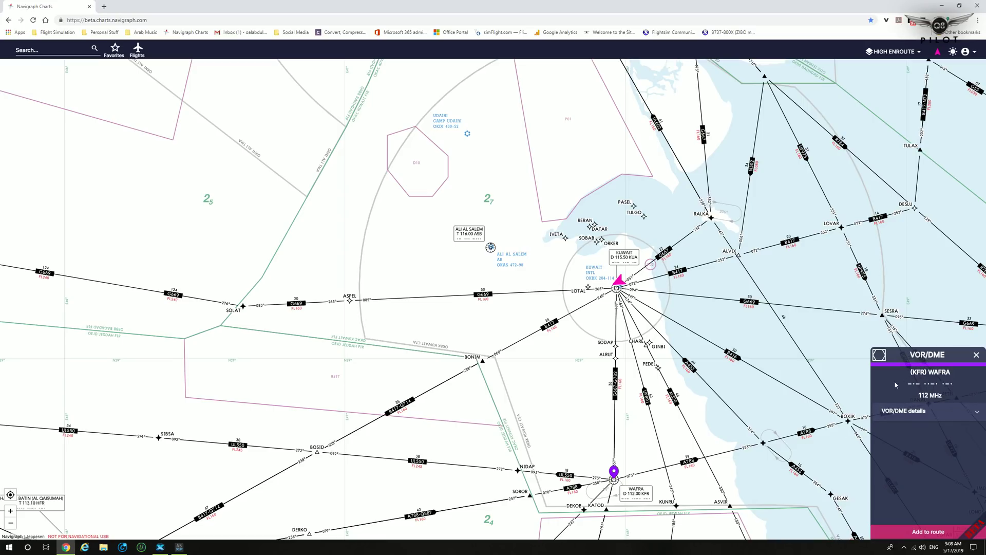
{"action": "left_click", "coordinate": [894, 411]}
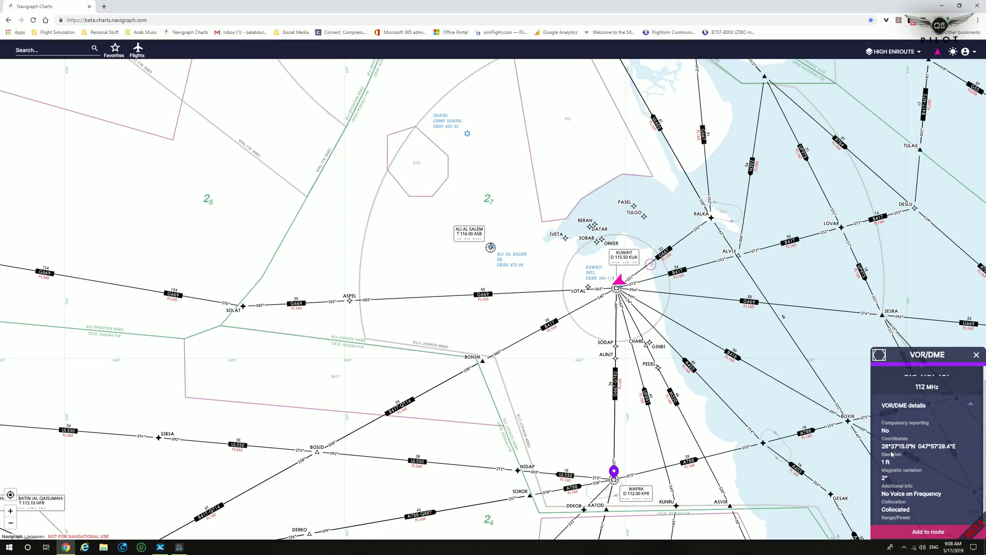
{"action": "left_click", "coordinate": [925, 533]}
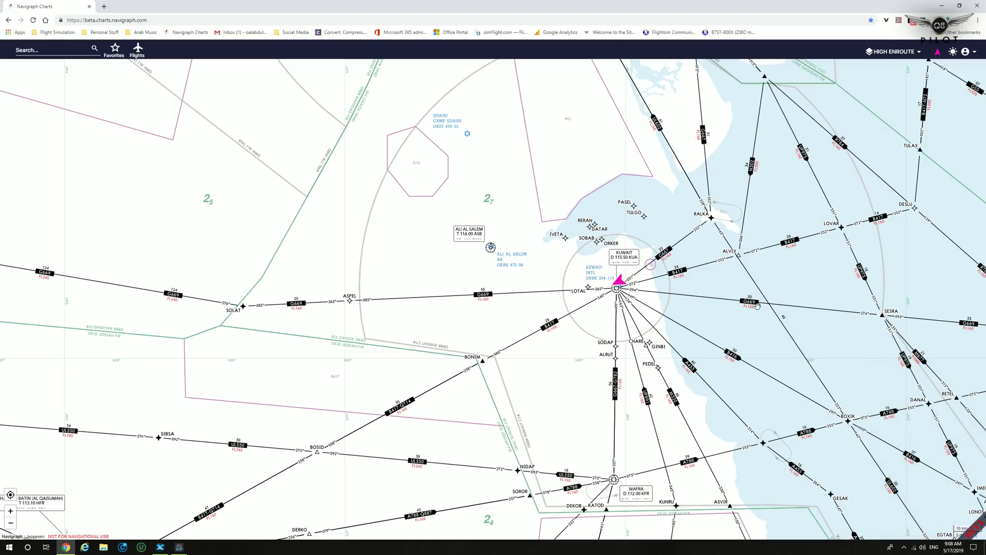
{"action": "left_click", "coordinate": [732, 220]}
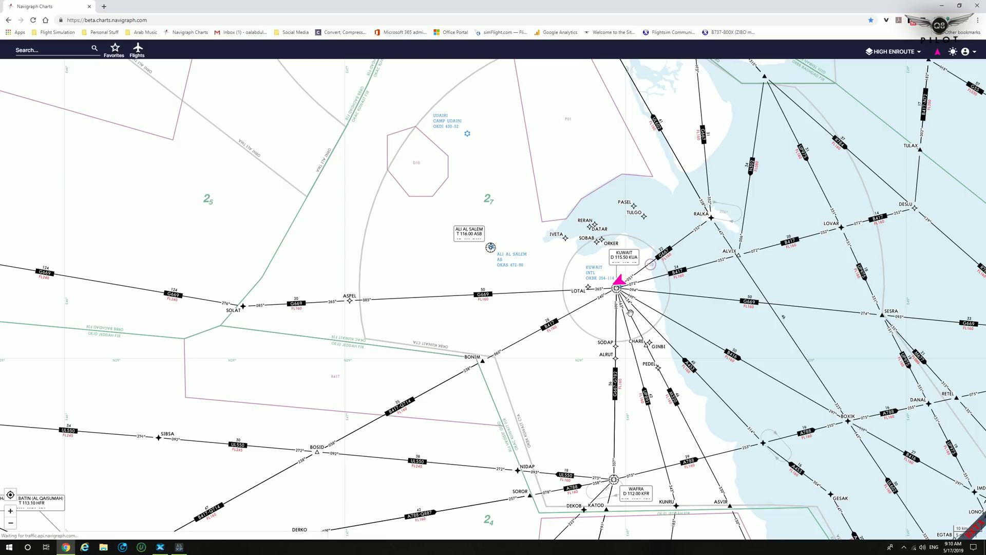
{"action": "left_click", "coordinate": [623, 297]}
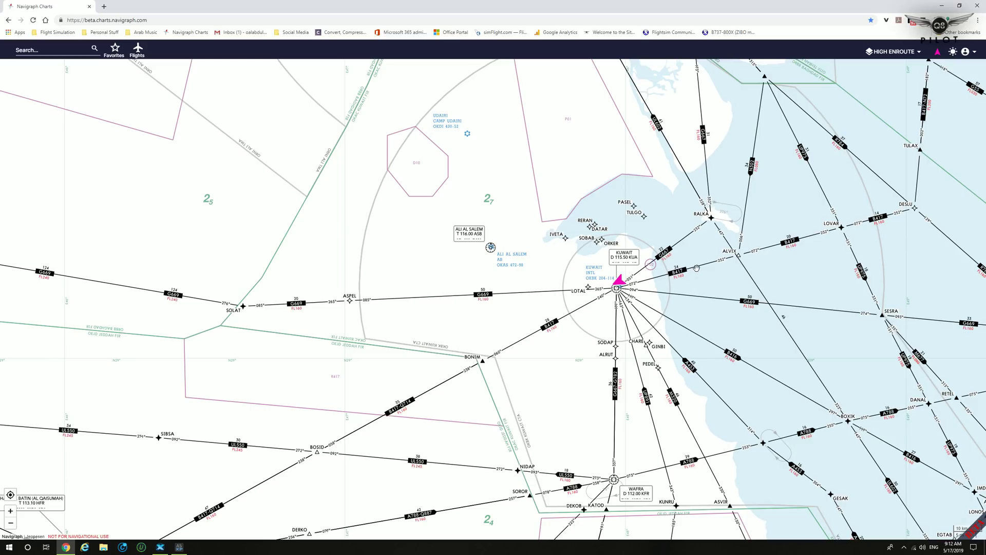
{"action": "left_click", "coordinate": [697, 268]}
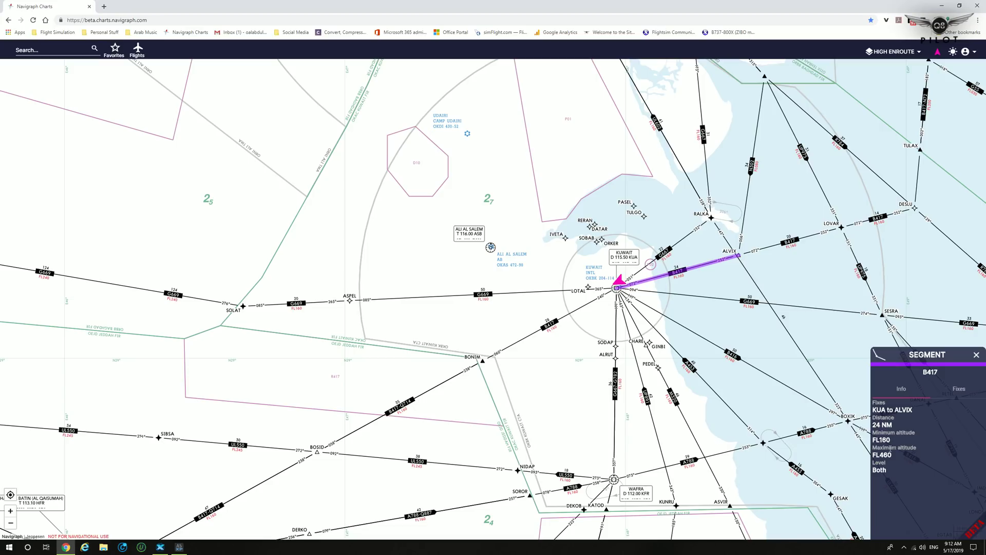
{"action": "left_click", "coordinate": [960, 392]}
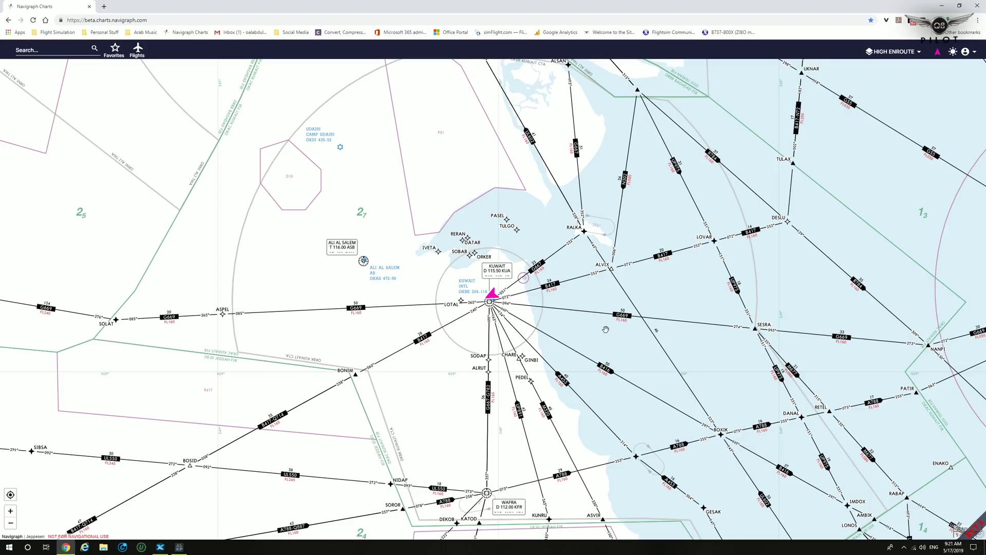
Step: Search for OKBK and open the Kuwait Intl airport information
{"action": "left_click", "coordinate": [51, 50]}
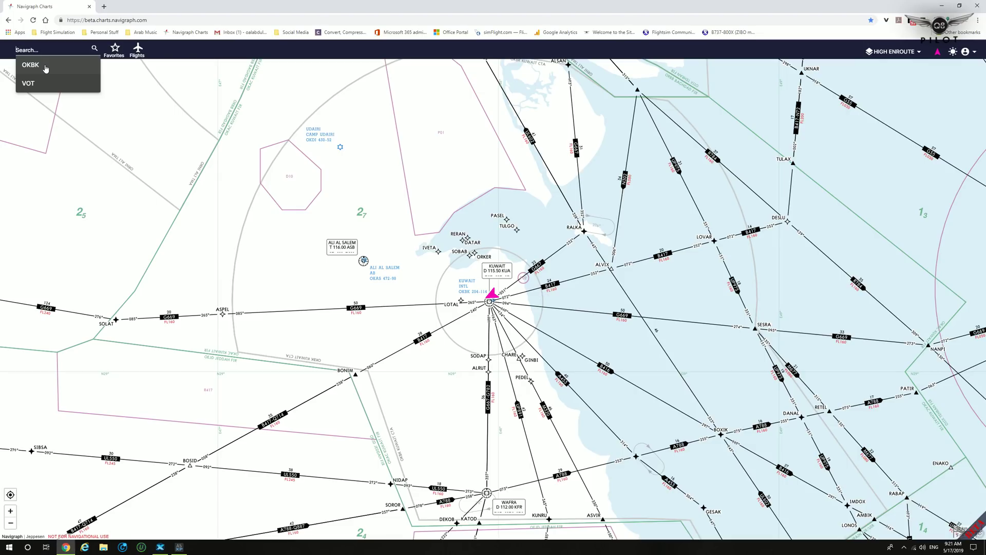
{"action": "left_click", "coordinate": [45, 66]}
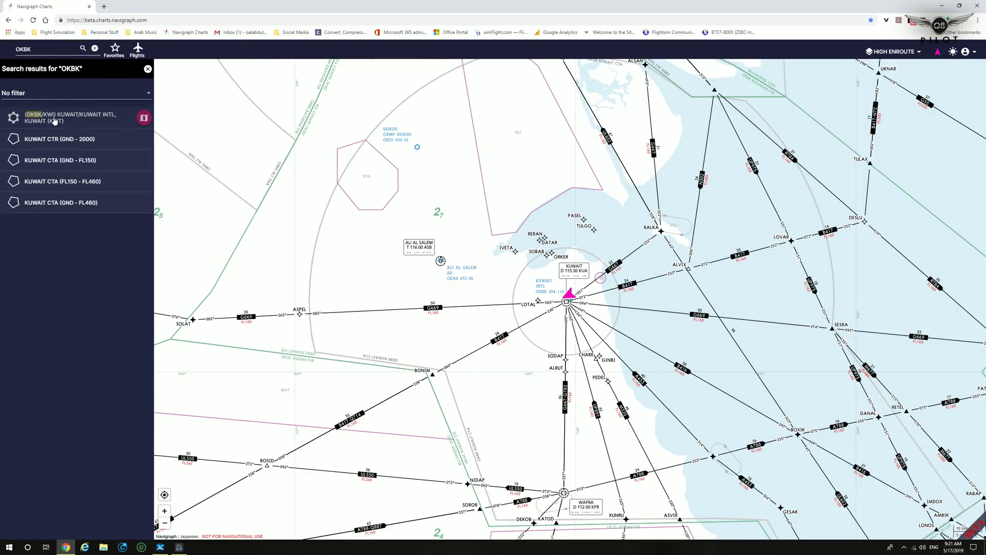
{"action": "left_click", "coordinate": [55, 120]}
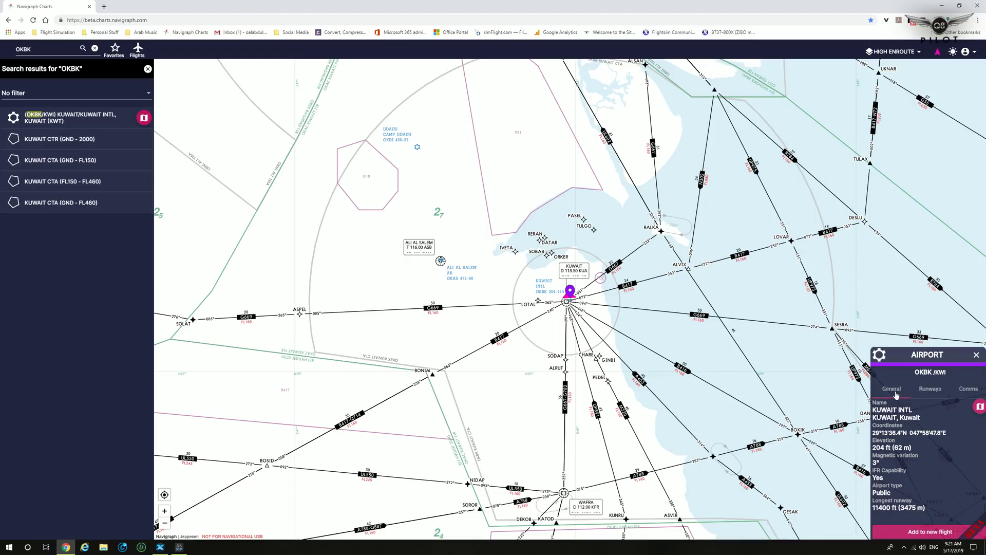
Step: Review Kuwait Intl's runways and frequencies, add it to a new flight, and show its charts
{"action": "left_click", "coordinate": [931, 394]}
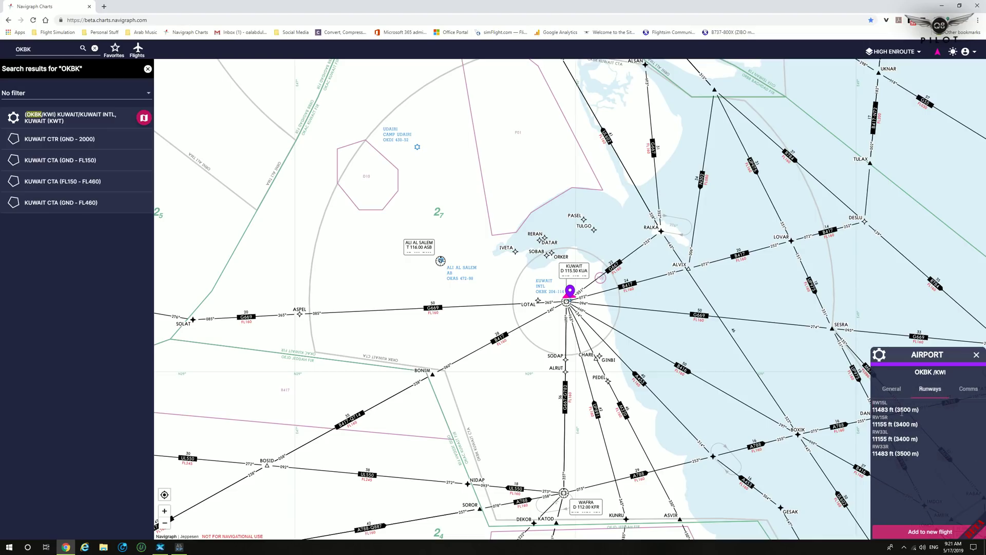
{"action": "left_click", "coordinate": [966, 390]}
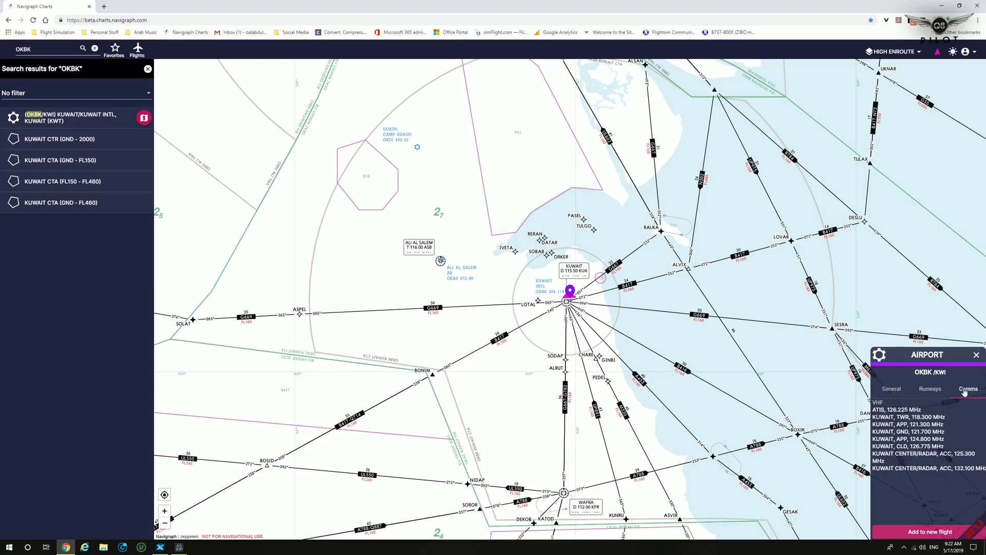
{"action": "left_click", "coordinate": [908, 533]}
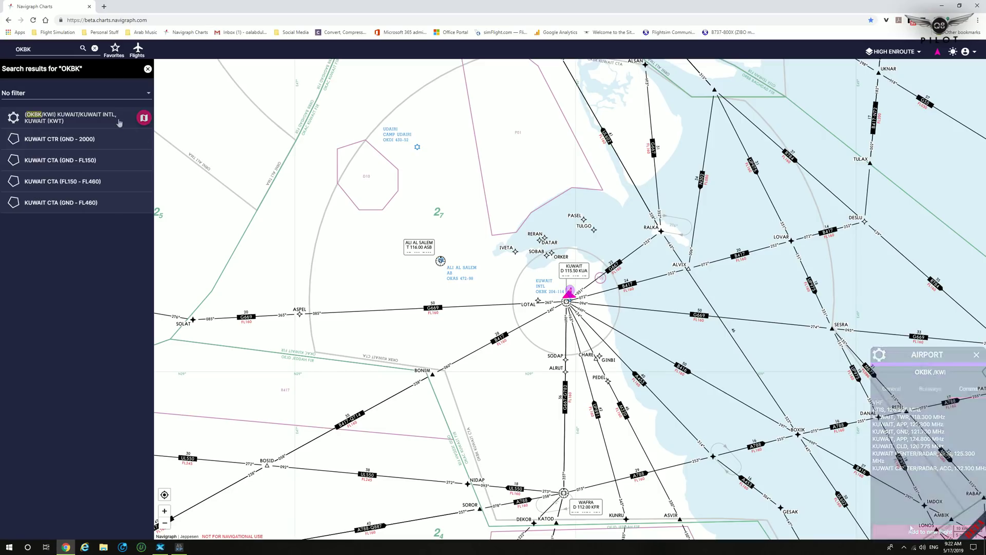
{"action": "left_click", "coordinate": [144, 119]}
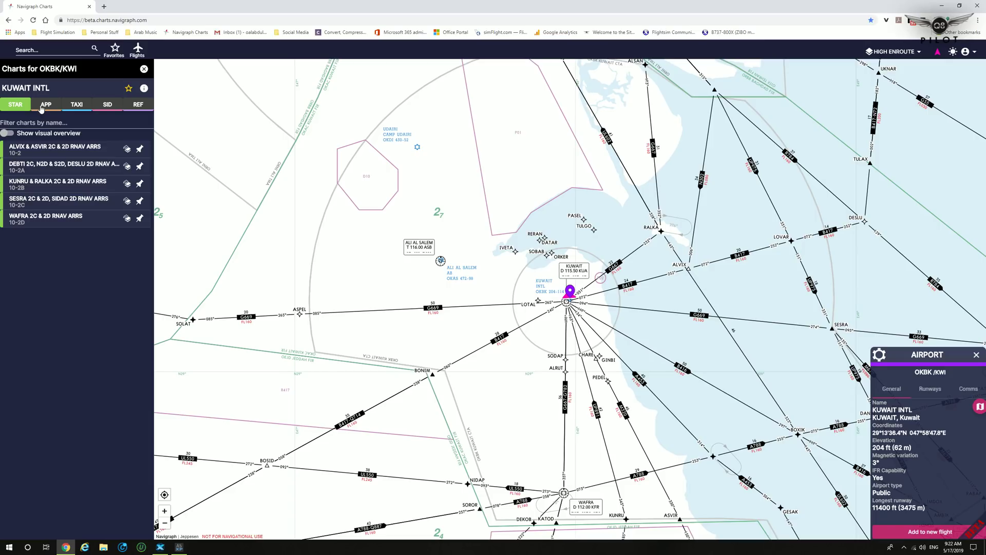
{"action": "left_click", "coordinate": [43, 105]}
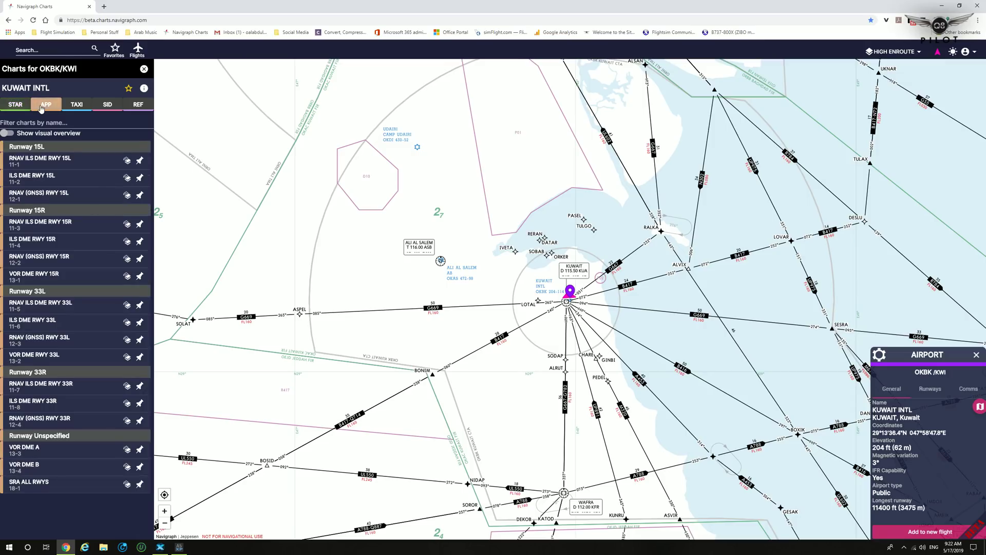
{"action": "left_click", "coordinate": [77, 104]}
{"action": "left_click", "coordinate": [105, 106]}
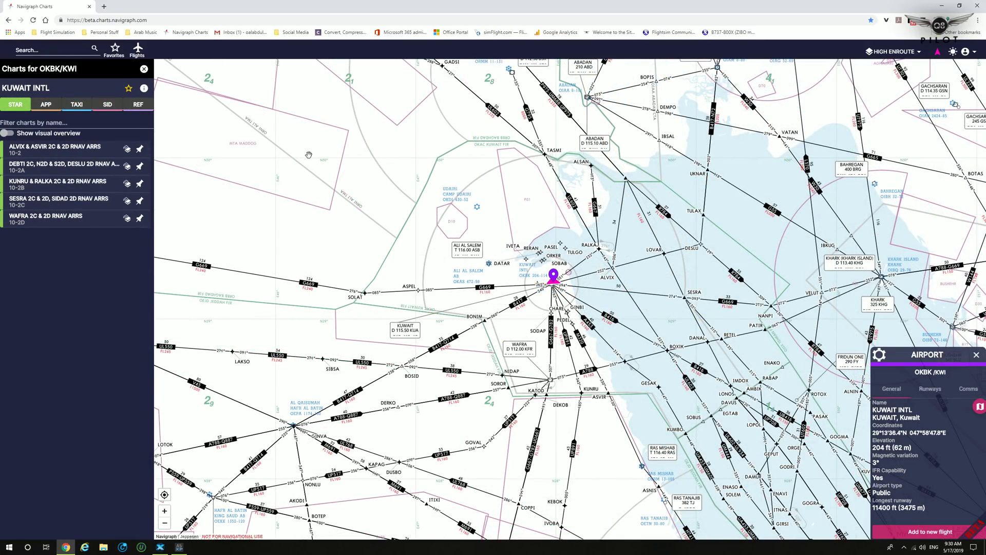
{"action": "left_click", "coordinate": [128, 149]}
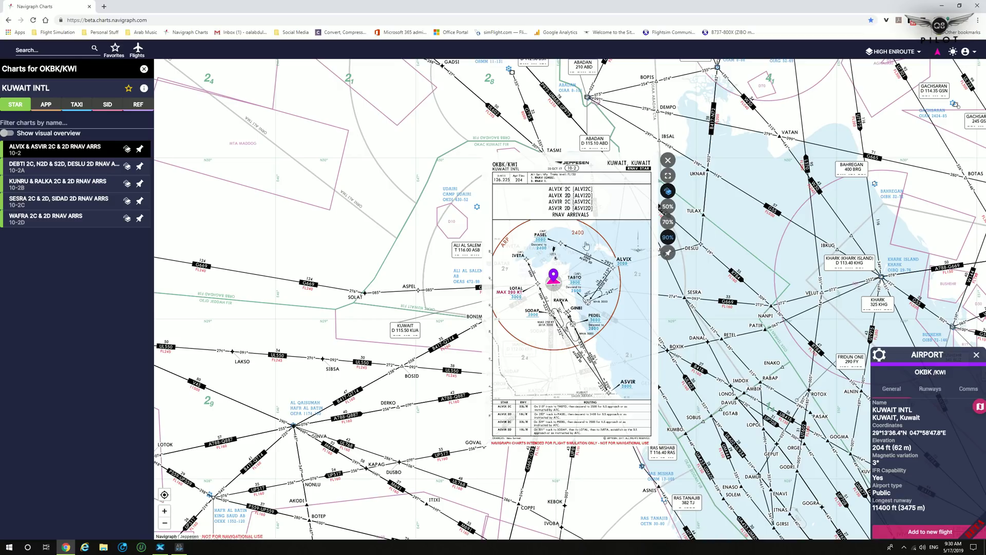
{"action": "left_click", "coordinate": [667, 174]}
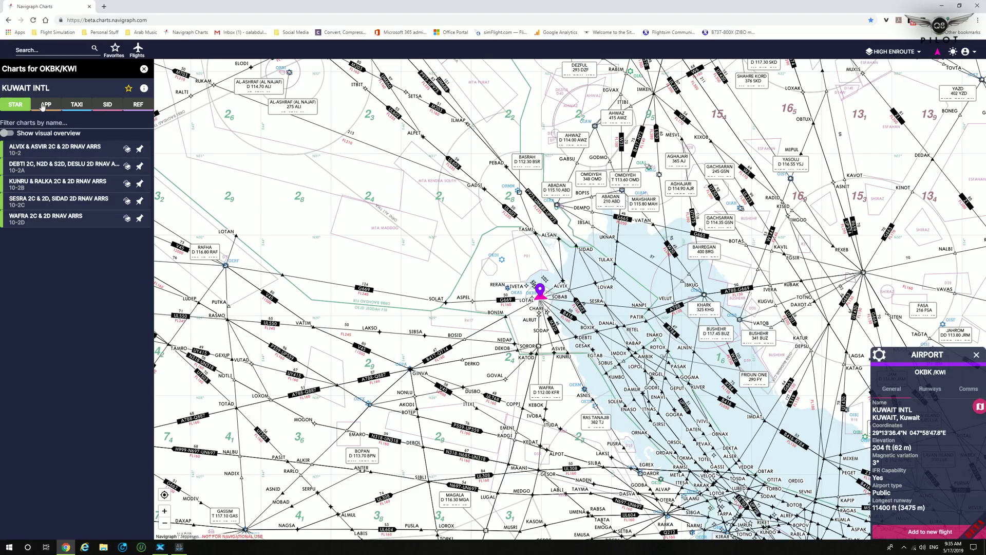
Step: Show the OKBK departure (SID) visual overview and check its runway options
{"action": "left_click", "coordinate": [108, 104]}
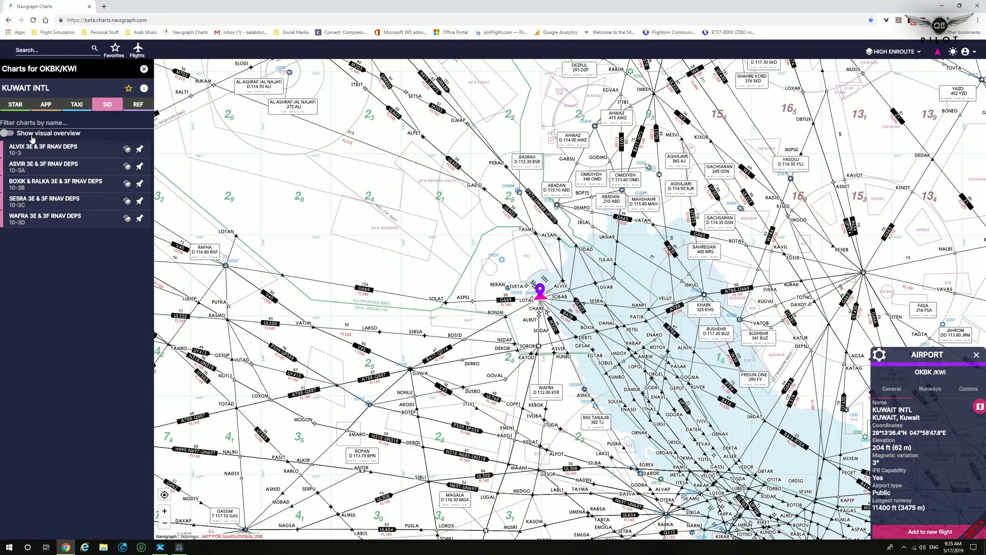
{"action": "left_click", "coordinate": [9, 132]}
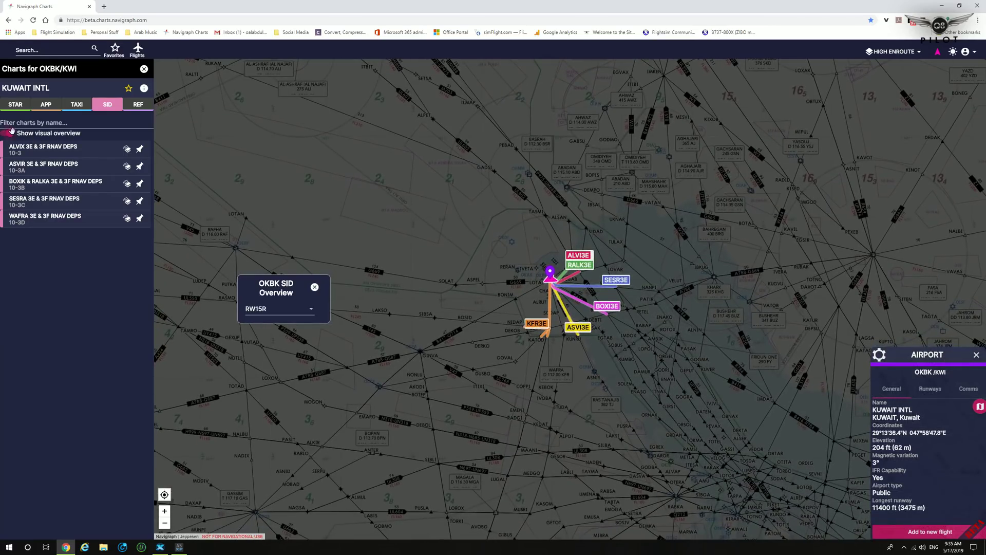
{"action": "scroll", "coordinate": [575, 279], "scroll_direction": "up", "scroll_amount": 2}
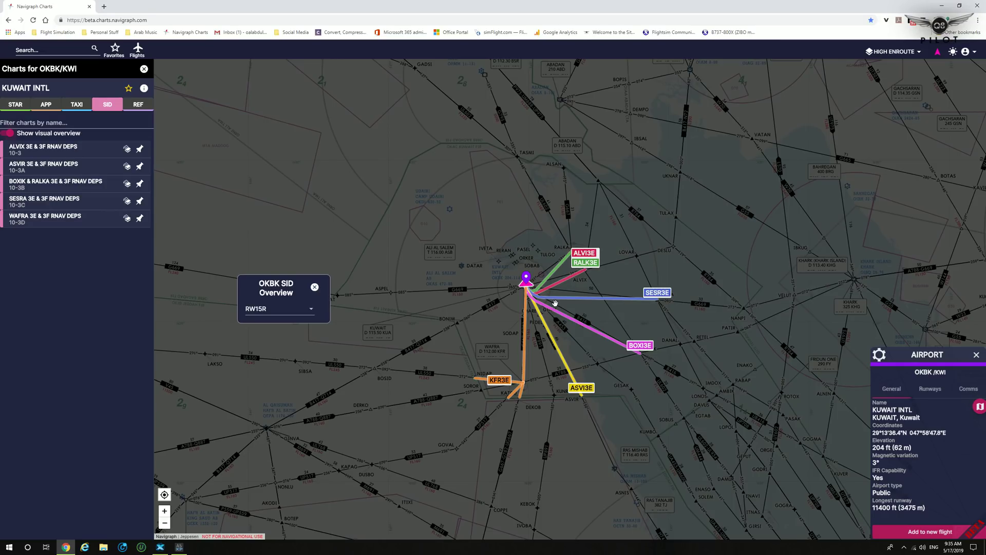
{"action": "left_click", "coordinate": [284, 312]}
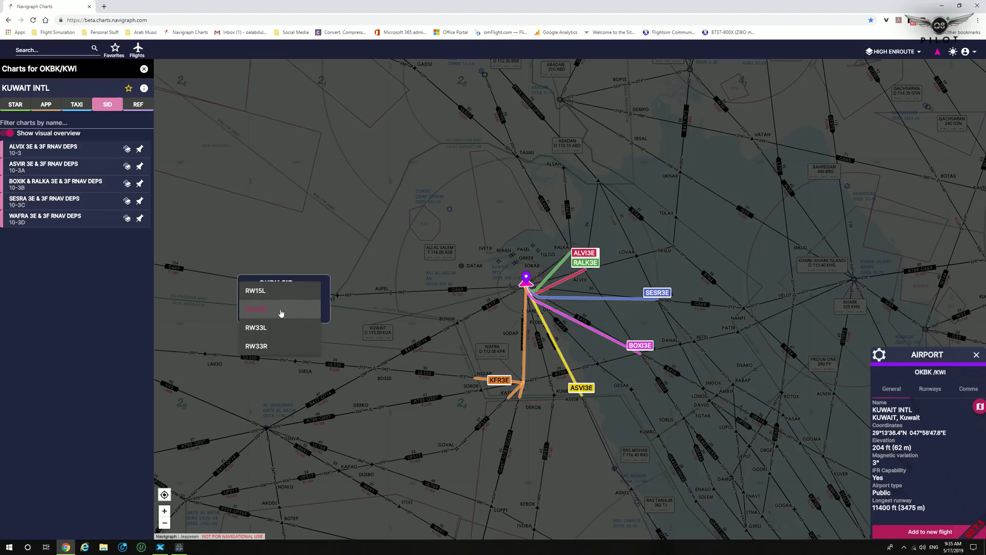
{"action": "left_click", "coordinate": [43, 107]}
Step: Show the OKBK arrival (STAR) visual overview and check its runway options
{"action": "left_click", "coordinate": [20, 109]}
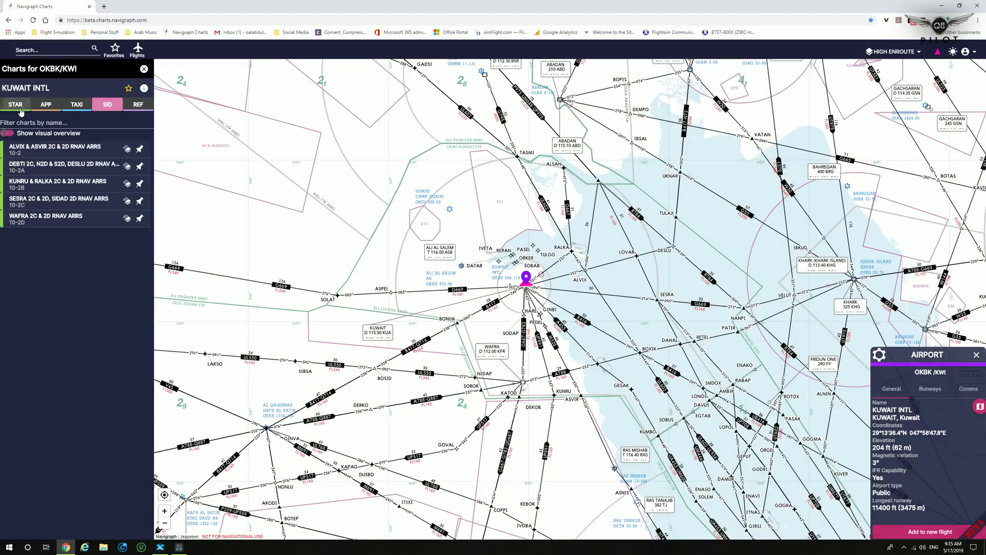
{"action": "left_click", "coordinate": [11, 134]}
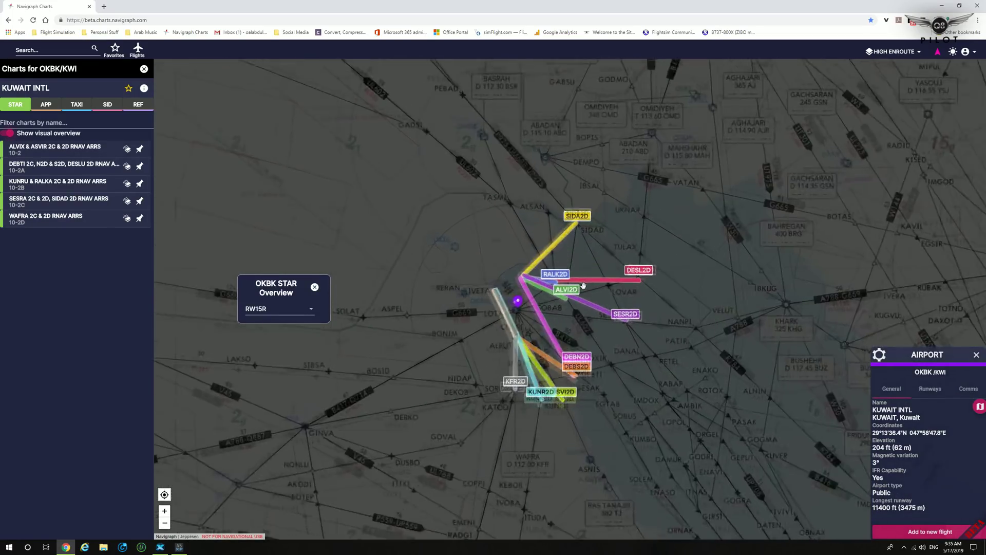
{"action": "scroll", "coordinate": [583, 286], "scroll_direction": "up", "scroll_amount": 3}
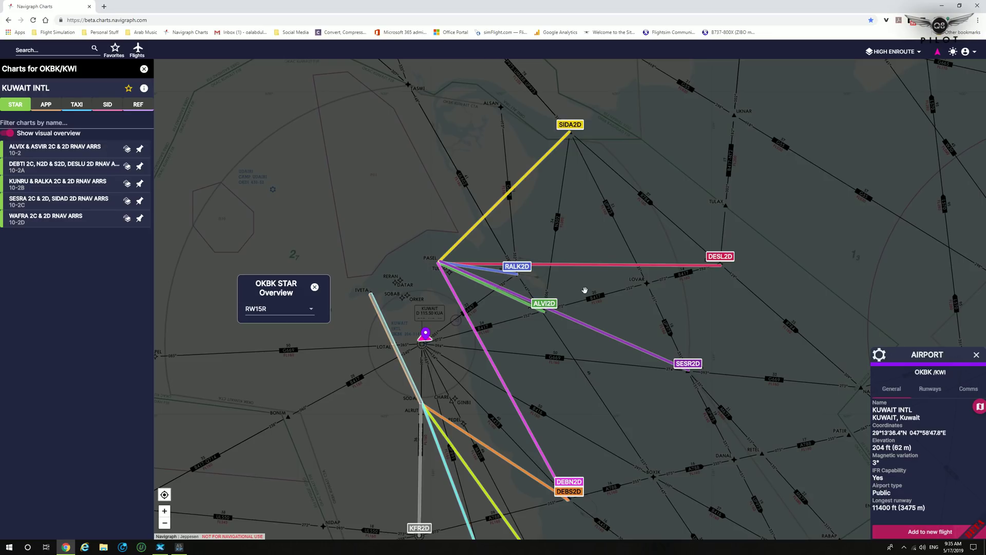
{"action": "left_click", "coordinate": [306, 311]}
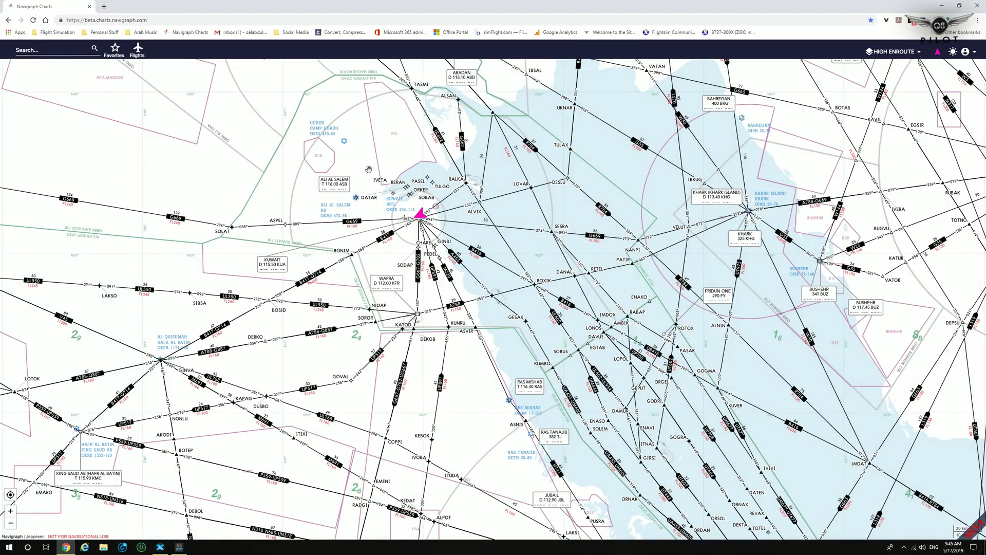
Step: Create flight OKBK-OMDB manually, Kuwait Intl to Dubai Intl, with an auto-generated route
{"action": "left_click", "coordinate": [147, 60]}
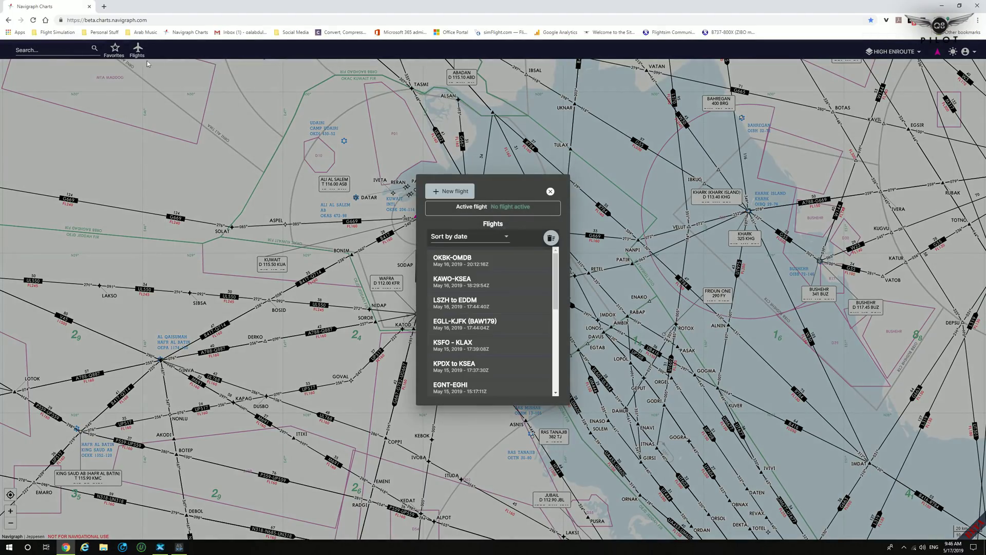
{"action": "left_click", "coordinate": [444, 191]}
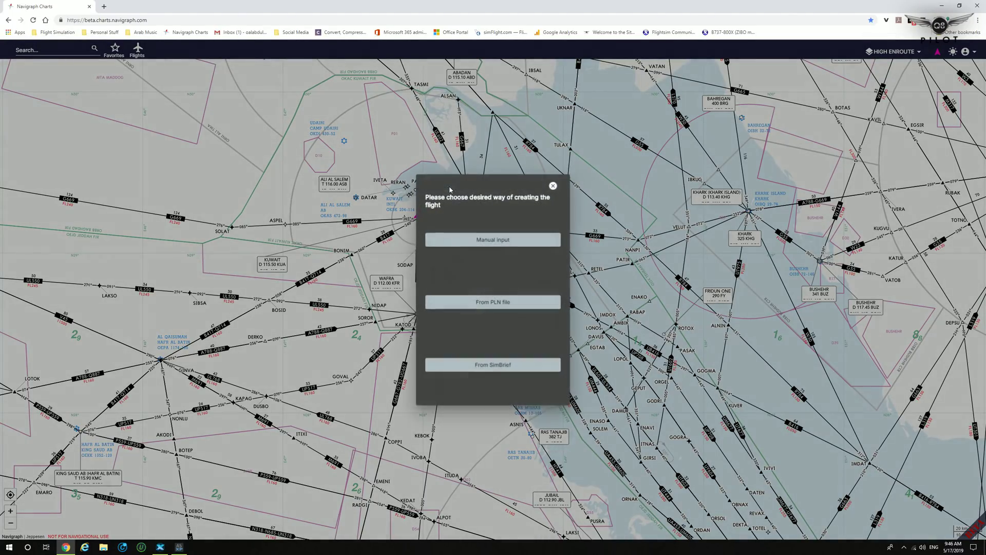
{"action": "left_click", "coordinate": [498, 240]}
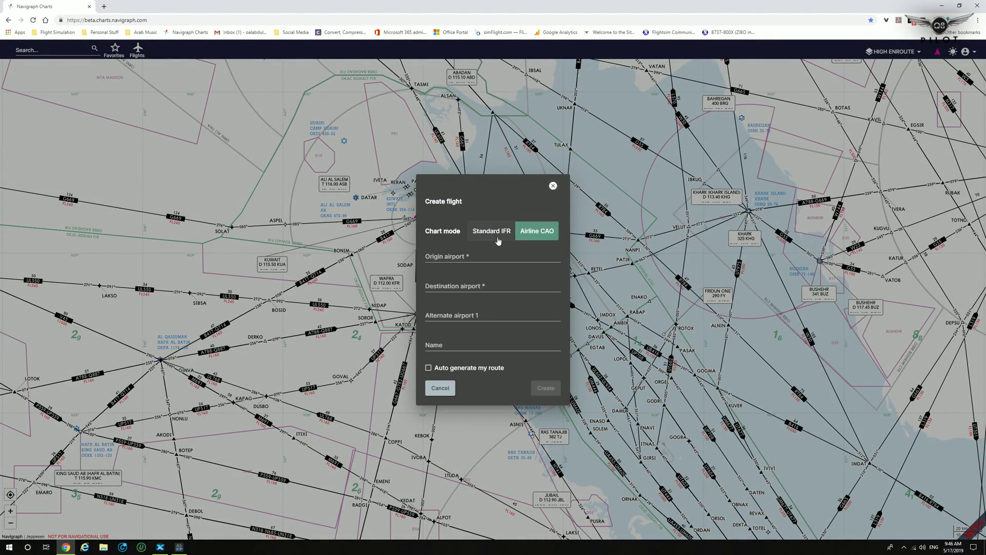
{"action": "left_click", "coordinate": [443, 254]}
{"action": "type", "text": "okb"}
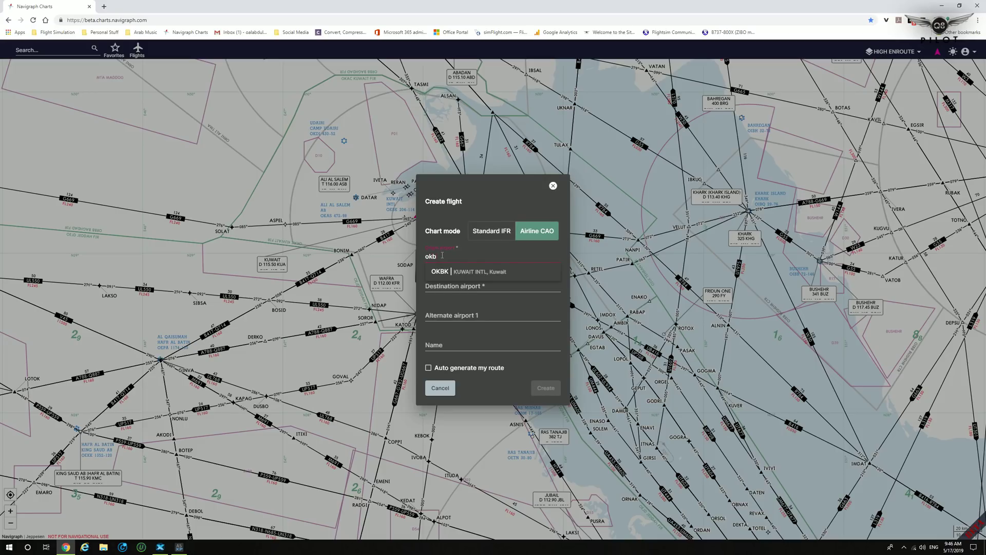
{"action": "left_click", "coordinate": [444, 270]}
{"action": "left_click", "coordinate": [442, 286]}
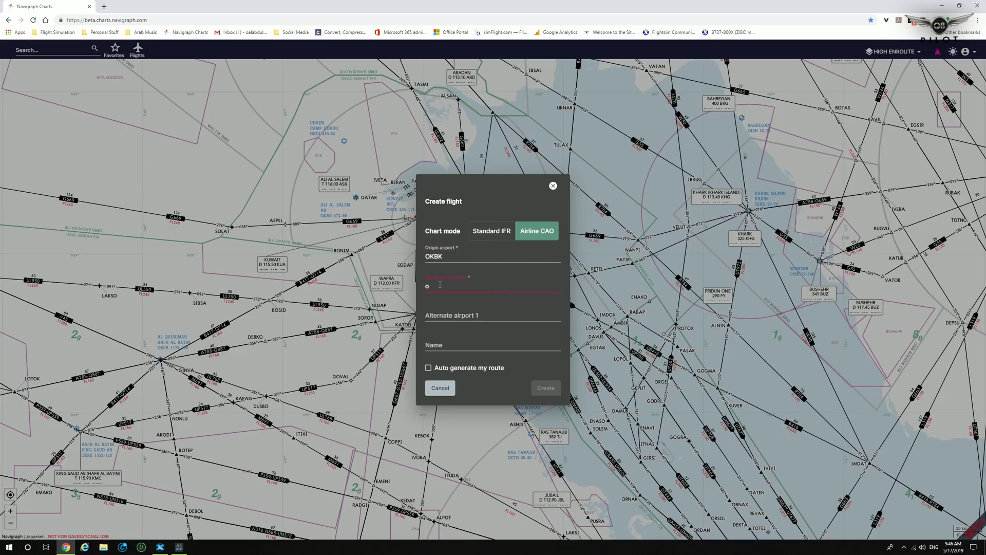
{"action": "type", "text": "omdb"}
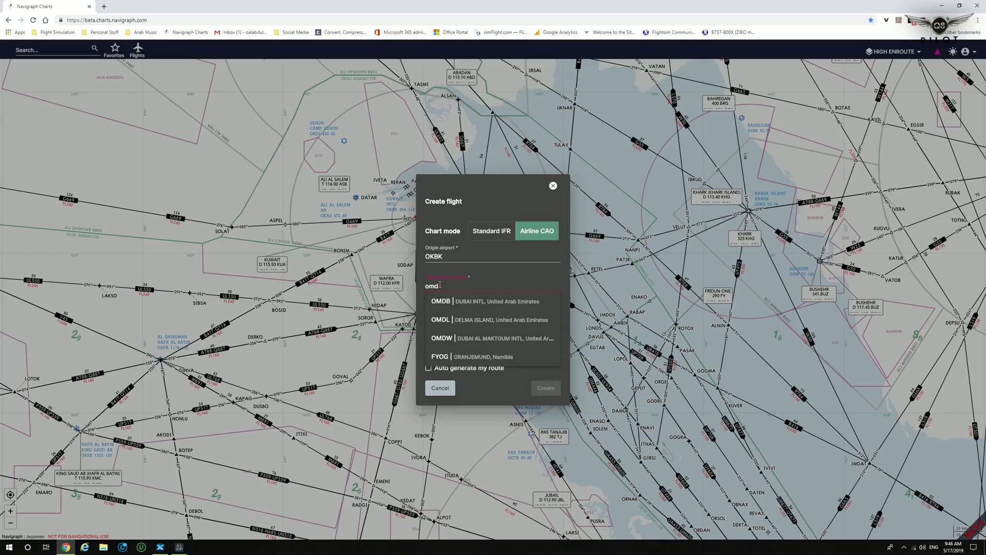
{"action": "left_click", "coordinate": [439, 300]}
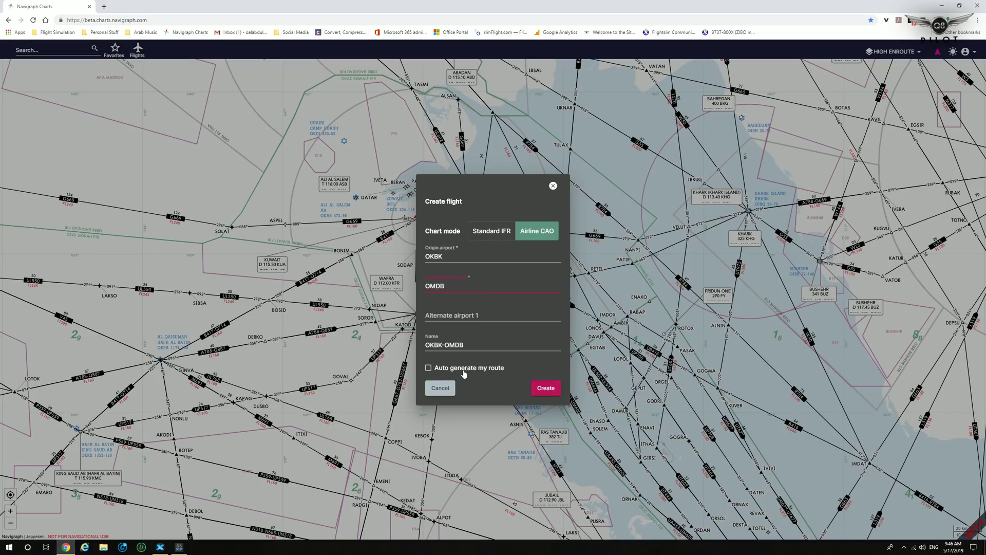
{"action": "left_click", "coordinate": [429, 368]}
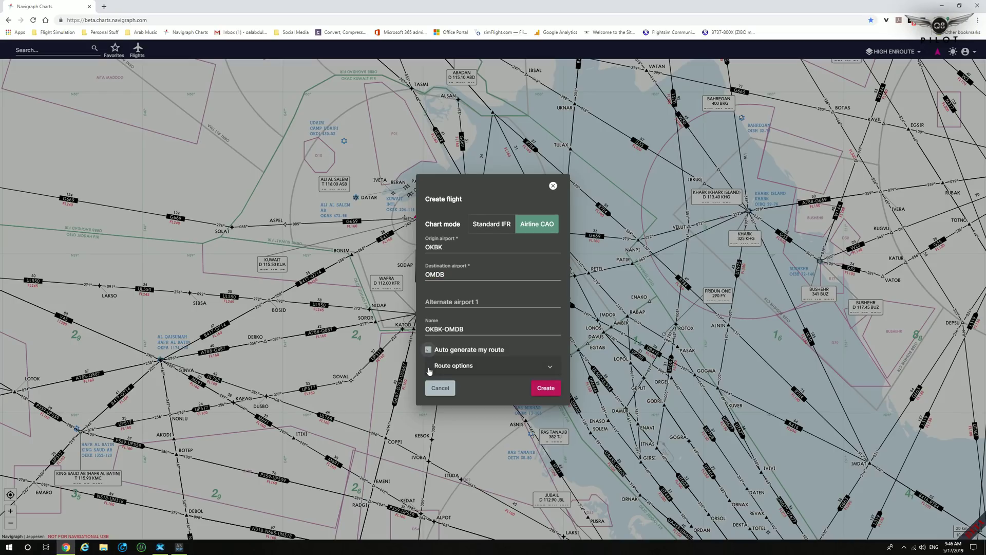
{"action": "left_click", "coordinate": [545, 389]}
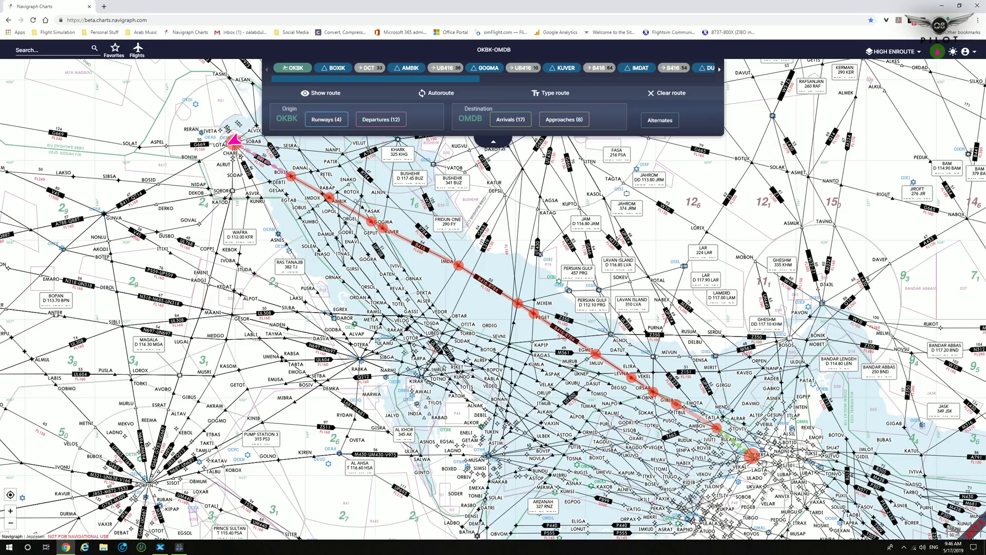
Step: Add the BOXI3E departure from OKBK to the route and show the SID visual overview
{"action": "left_click_drag", "start_coordinate": [247, 210], "coordinate": [418, 338]}
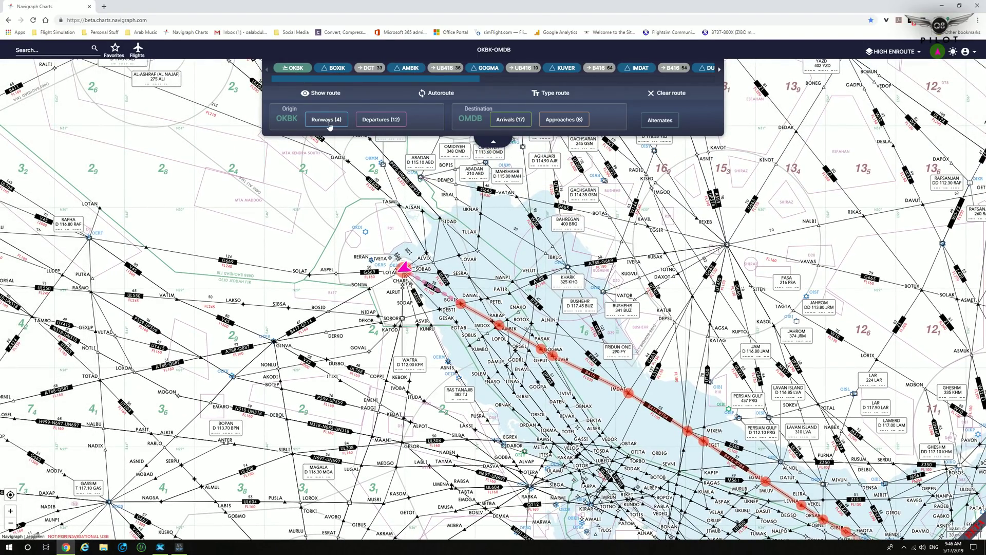
{"action": "left_click", "coordinate": [377, 121]}
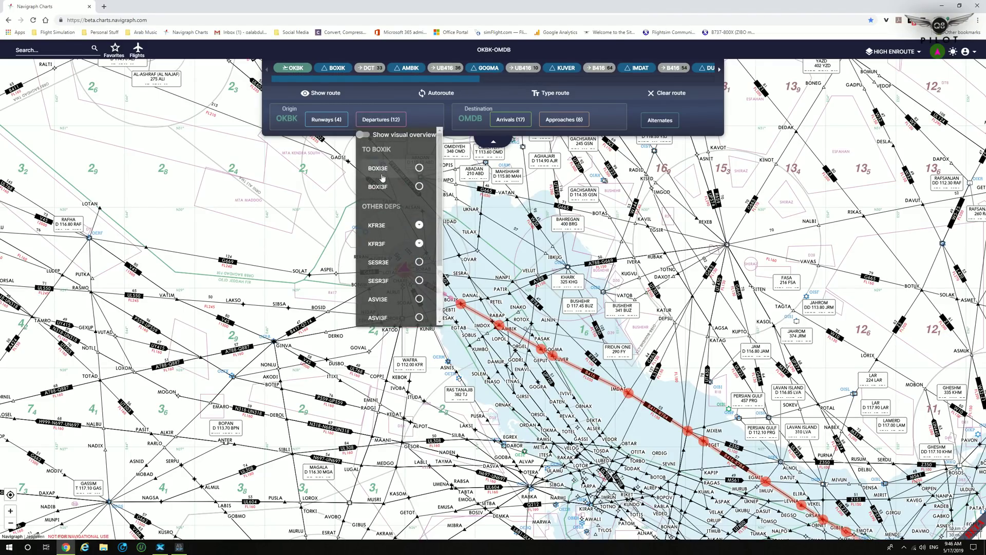
{"action": "left_click", "coordinate": [419, 168]}
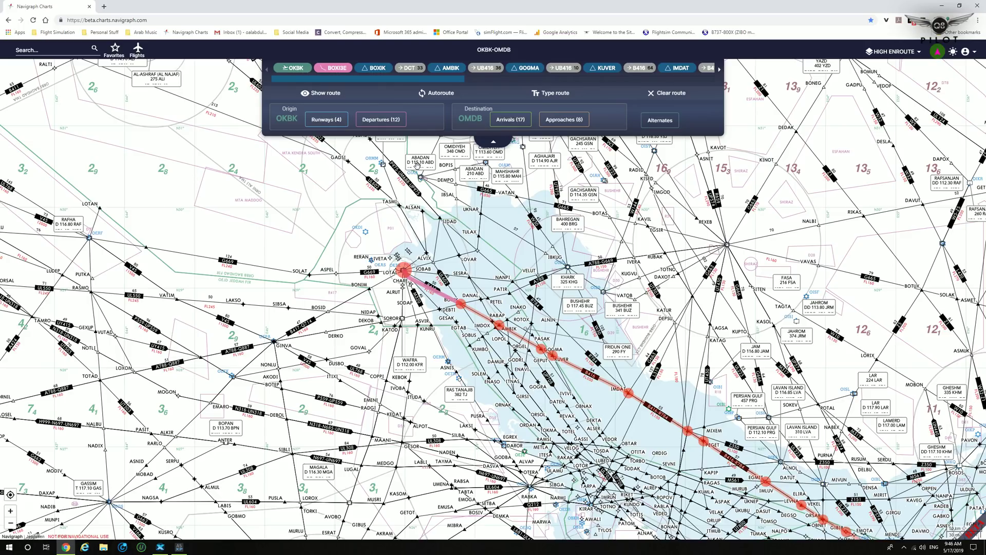
{"action": "left_click", "coordinate": [393, 120]}
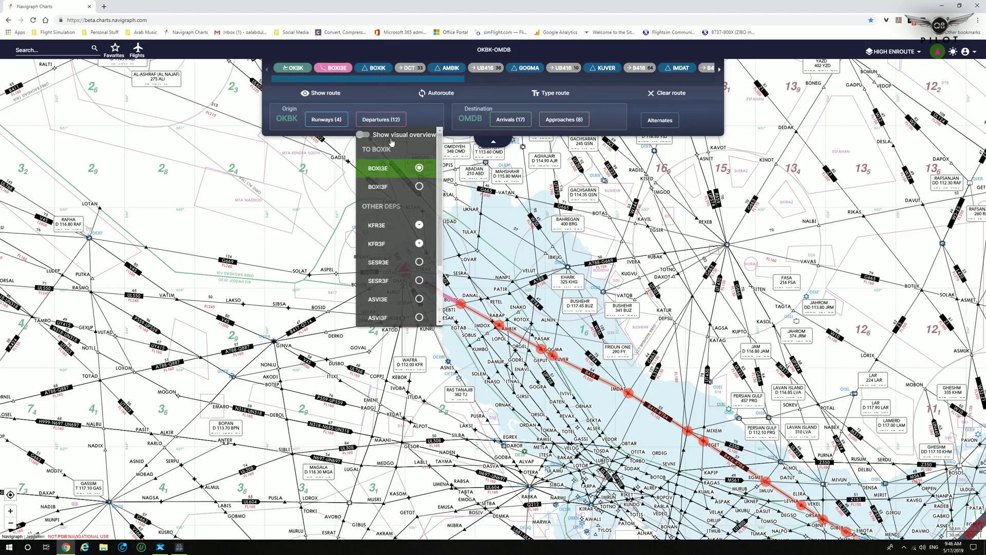
{"action": "left_click", "coordinate": [363, 134]}
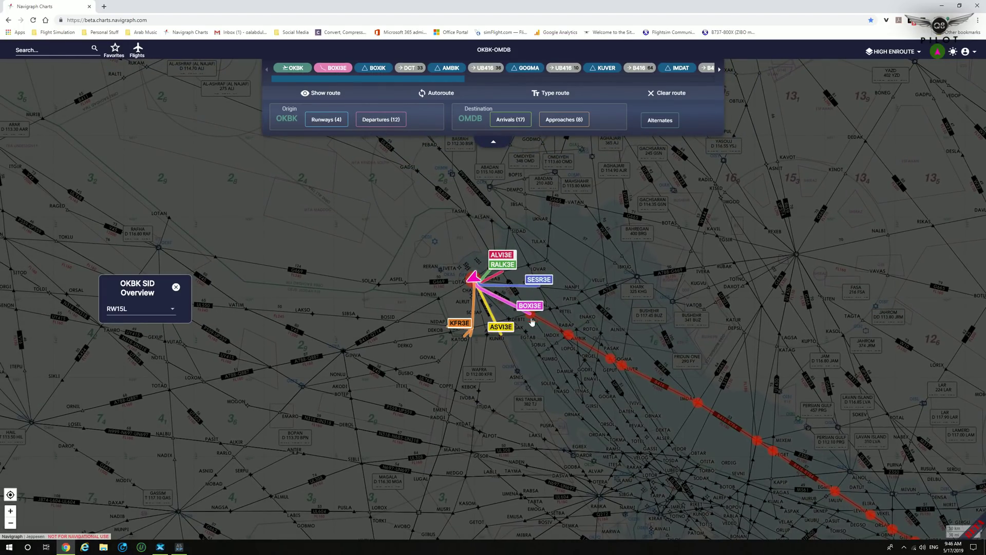
{"action": "scroll", "coordinate": [532, 322], "scroll_direction": "up", "scroll_amount": 3}
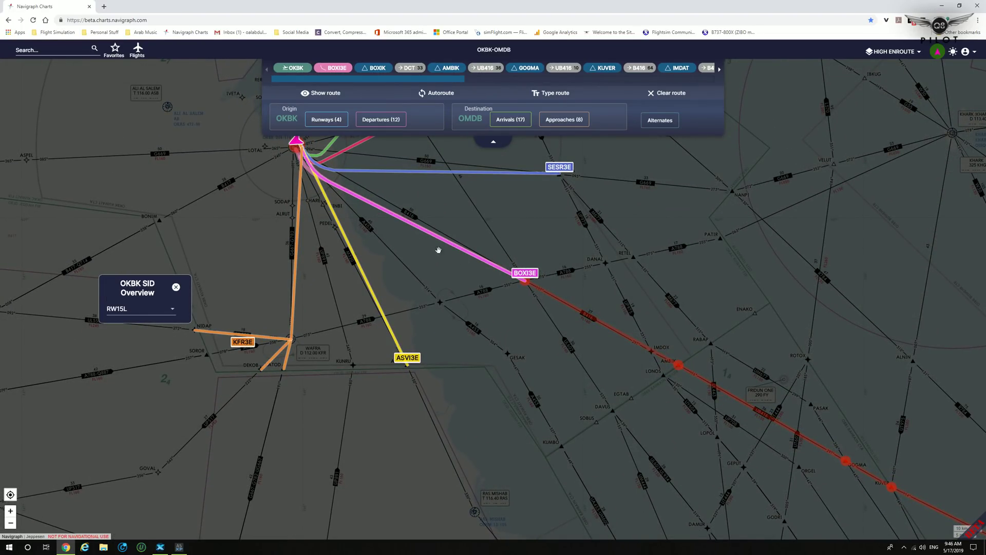
Step: Overlay the BOXI3E departure chart at 50% transparency and close the SID overview
{"action": "left_click", "coordinate": [333, 69]}
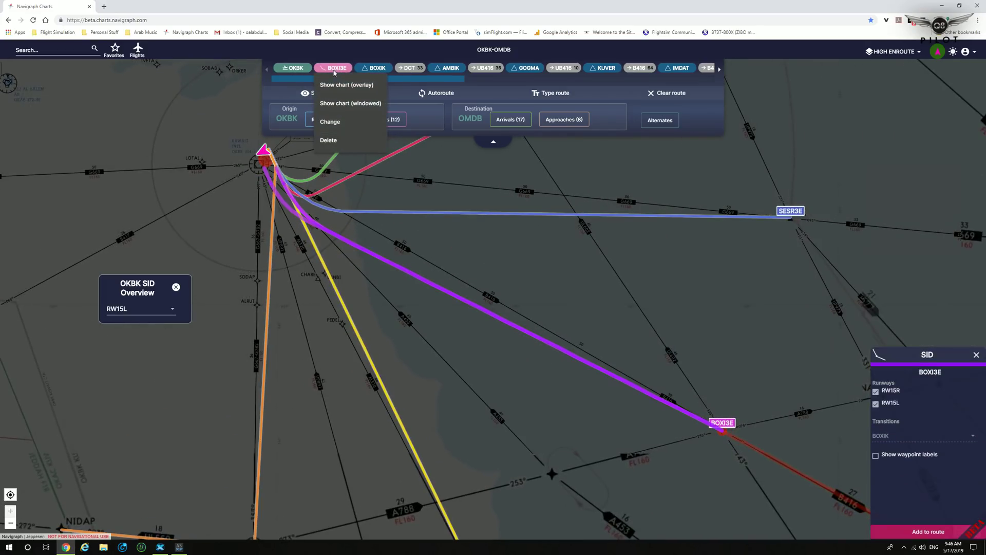
{"action": "left_click", "coordinate": [334, 84]}
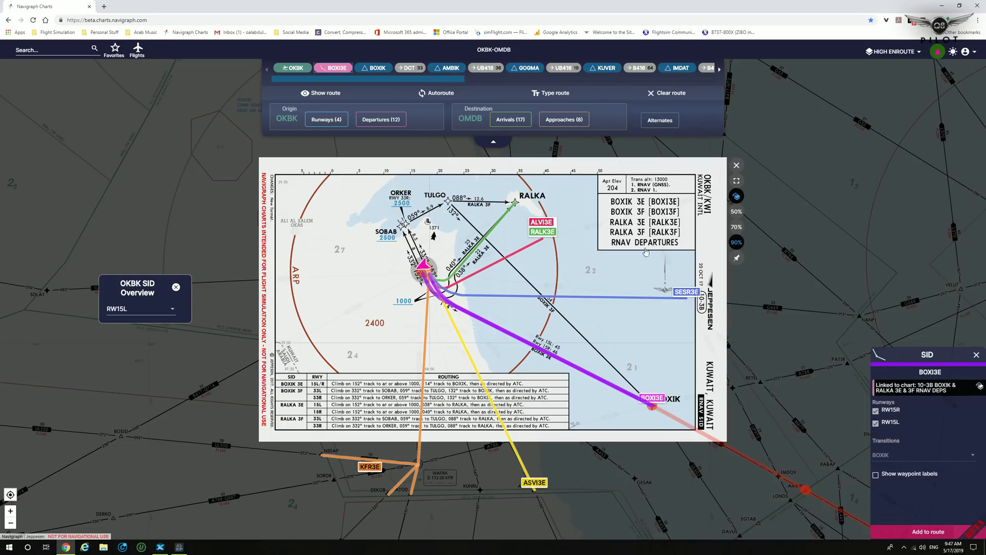
{"action": "left_click", "coordinate": [737, 212]}
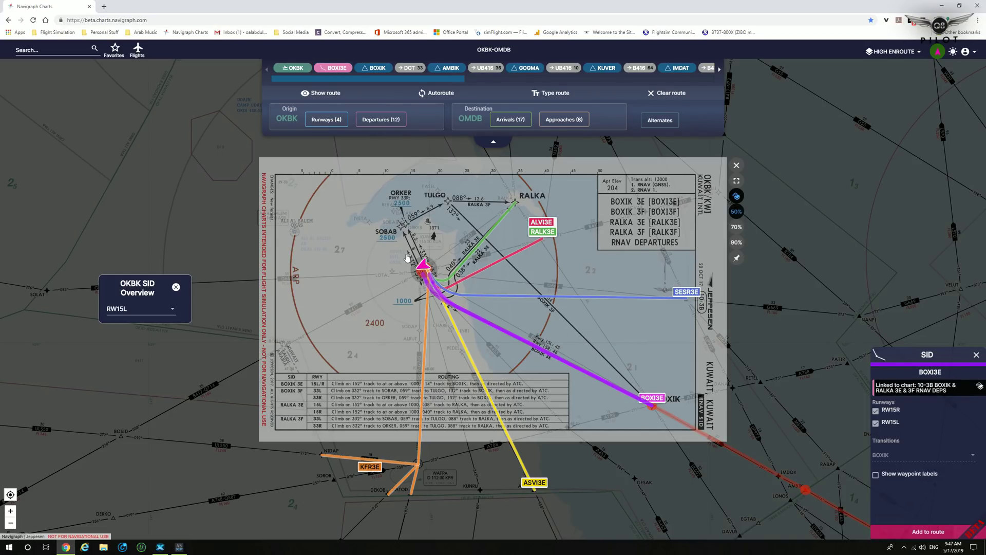
{"action": "left_click", "coordinate": [176, 288]}
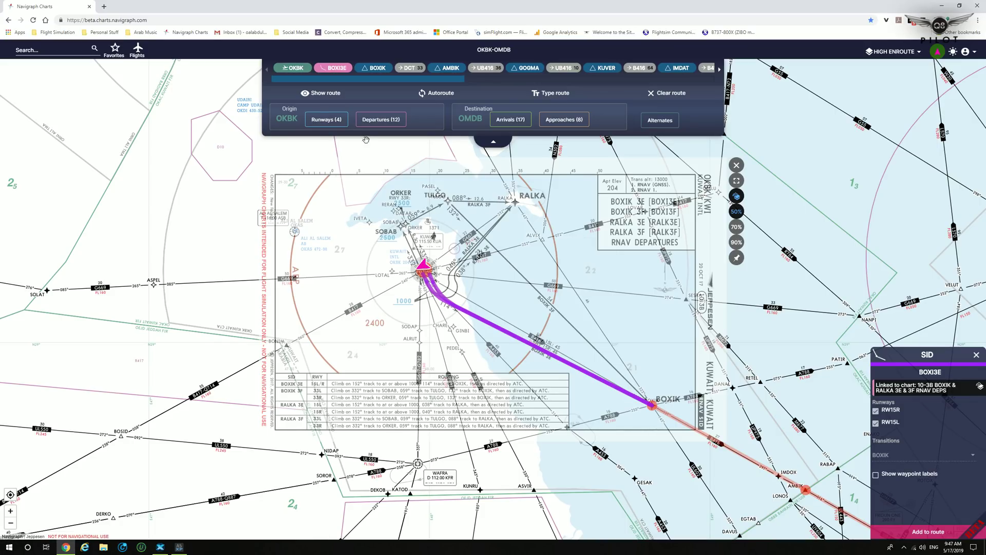
Step: Set OKBK runway 15L as the departure runway and remove the overlaid departure chart
{"action": "left_click", "coordinate": [312, 120]}
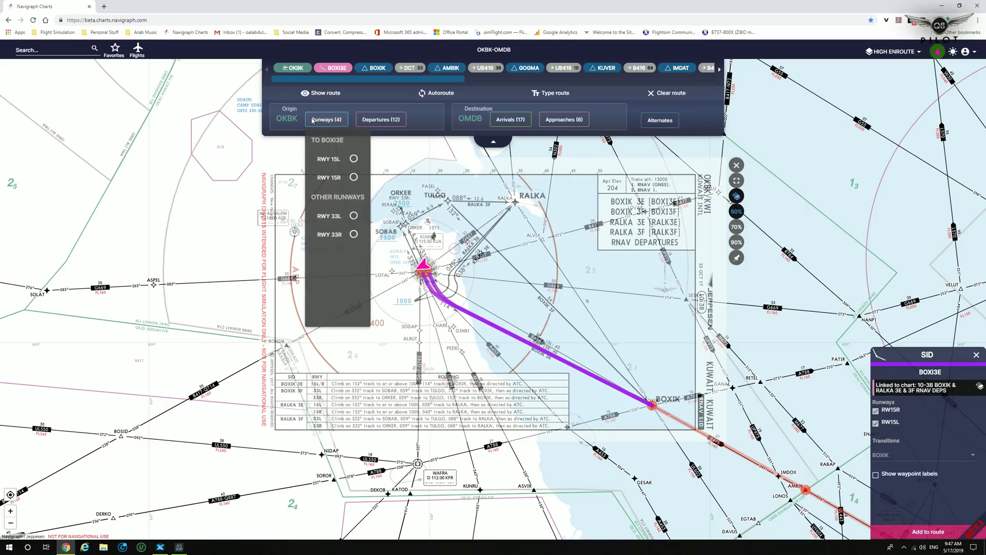
{"action": "left_click", "coordinate": [349, 160]}
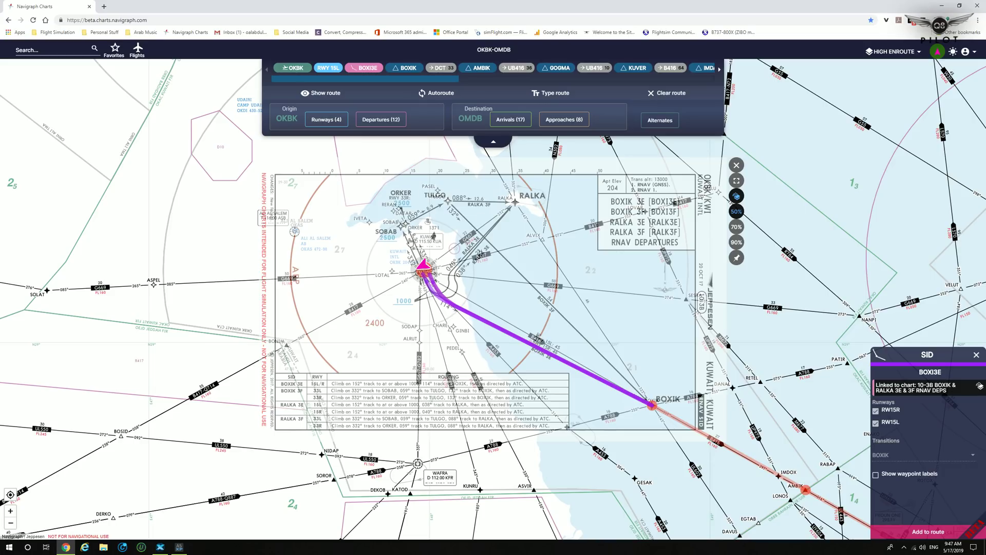
{"action": "left_click", "coordinate": [737, 166]}
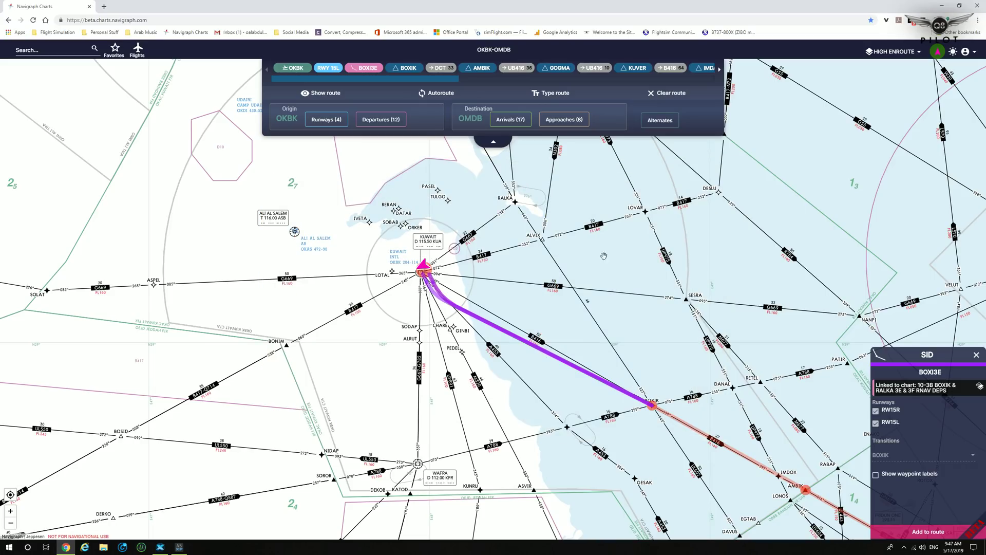
Step: Add the VUTE3E arrival into OMDB to the route
{"action": "scroll", "coordinate": [572, 295], "scroll_direction": "down", "scroll_amount": 2}
{"action": "left_click_drag", "start_coordinate": [572, 295], "coordinate": [362, 173]}
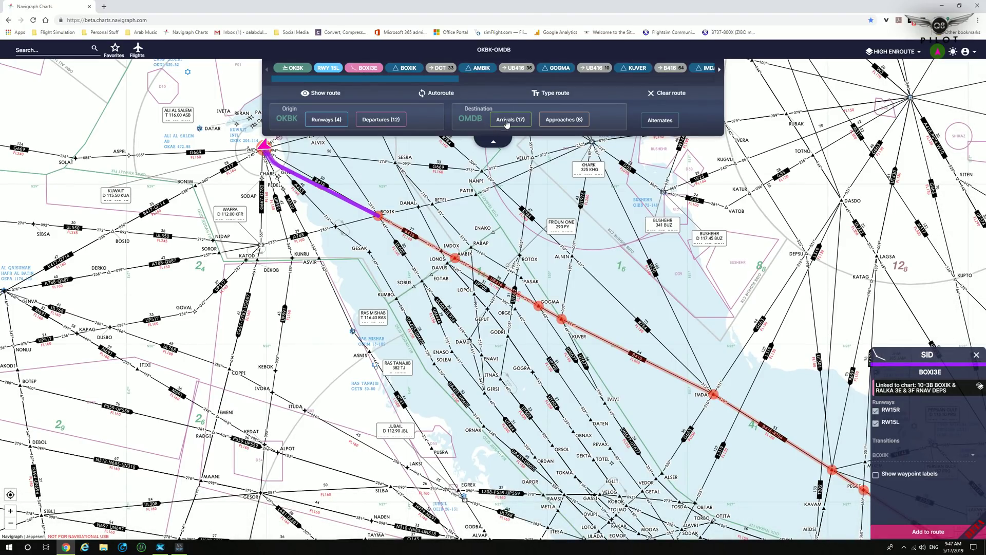
{"action": "left_click", "coordinate": [506, 121]}
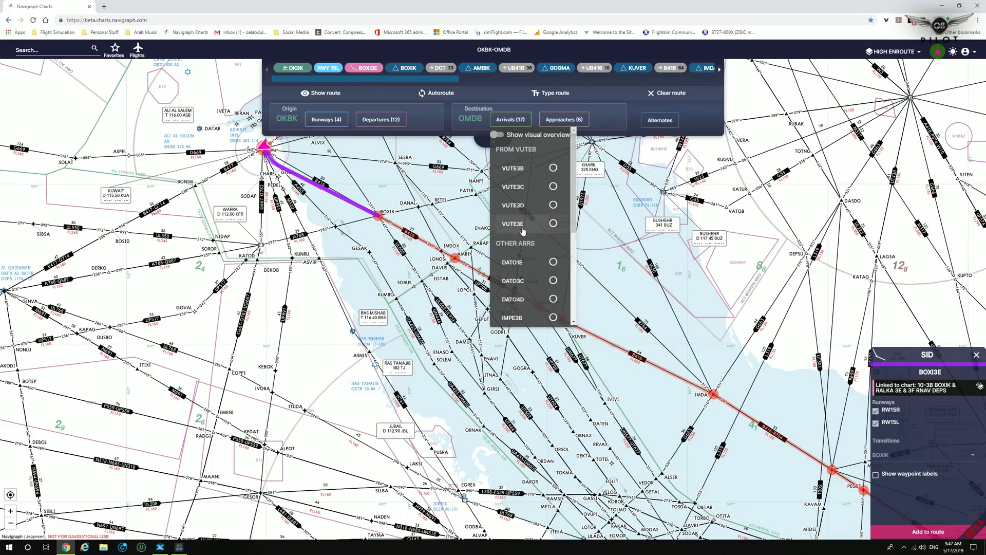
{"action": "left_click", "coordinate": [553, 223]}
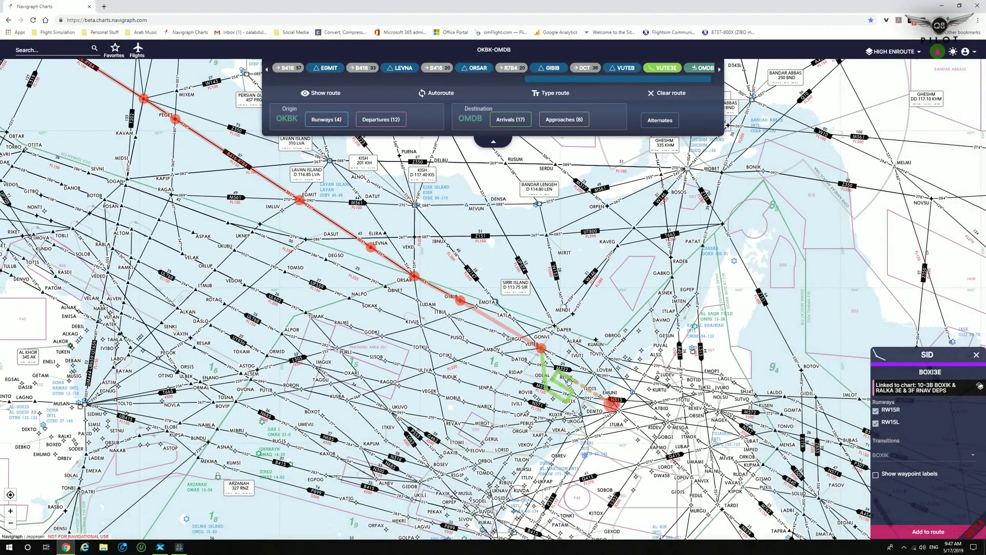
{"action": "left_click", "coordinate": [555, 124]}
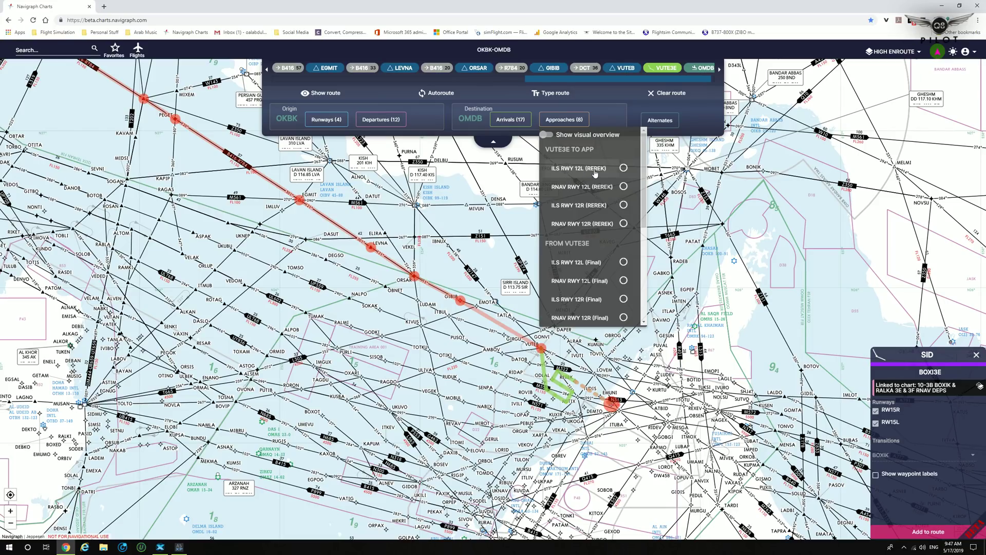
Step: Add the ILS RWY 12L approach into OMDB and overlay its visual overview
{"action": "left_click", "coordinate": [624, 168]}
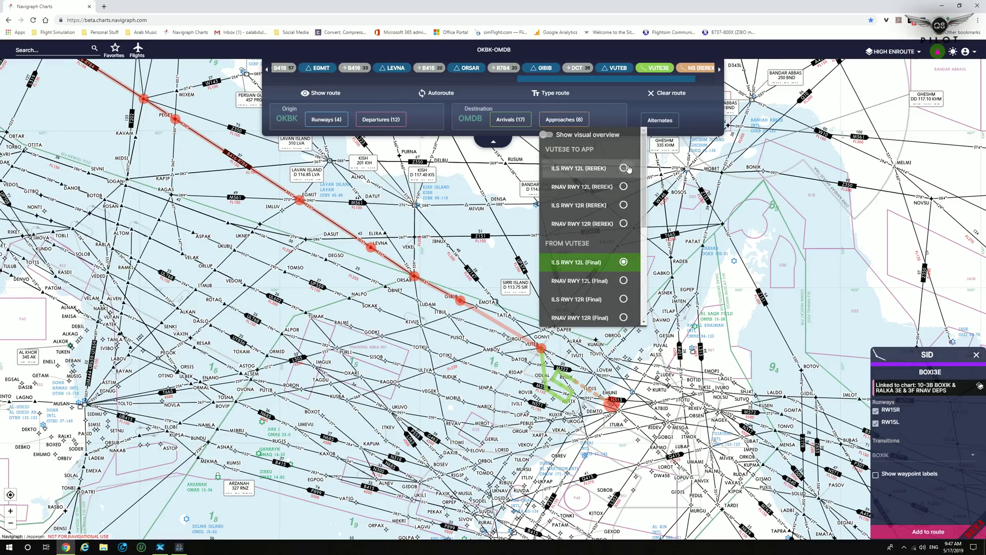
{"action": "left_click", "coordinate": [562, 121]}
{"action": "left_click", "coordinate": [550, 134]}
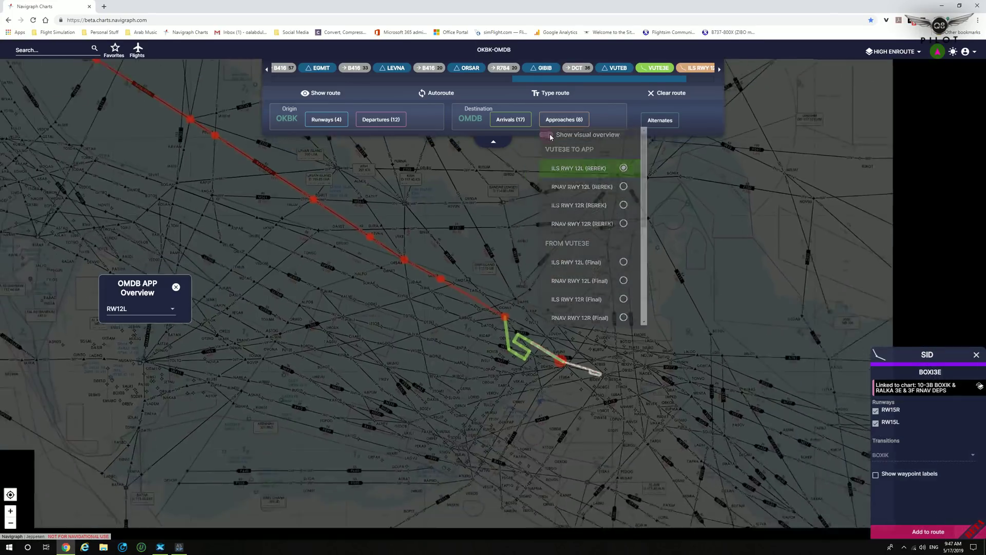
{"action": "scroll", "coordinate": [480, 315], "scroll_direction": "up", "scroll_amount": 4}
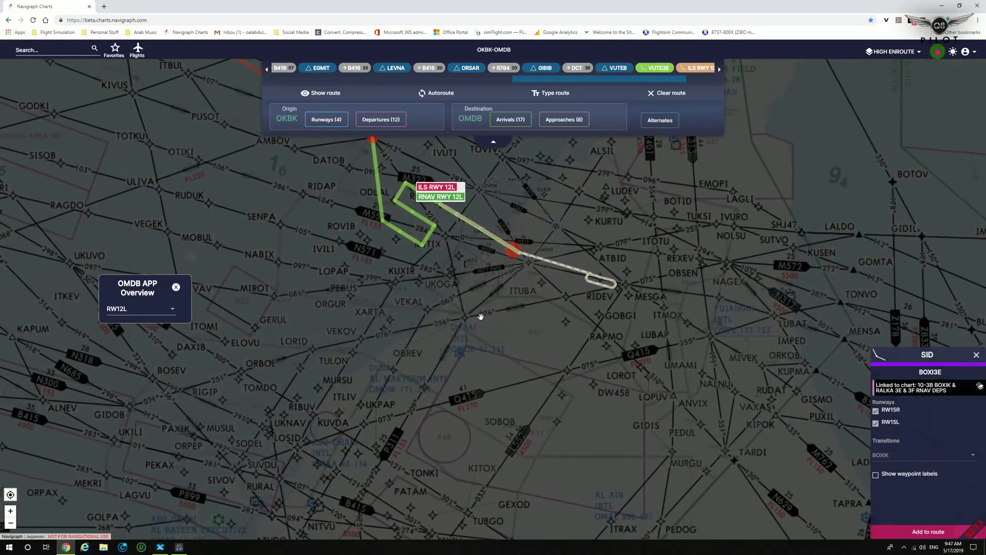
{"action": "left_click_drag", "start_coordinate": [452, 280], "coordinate": [505, 370]}
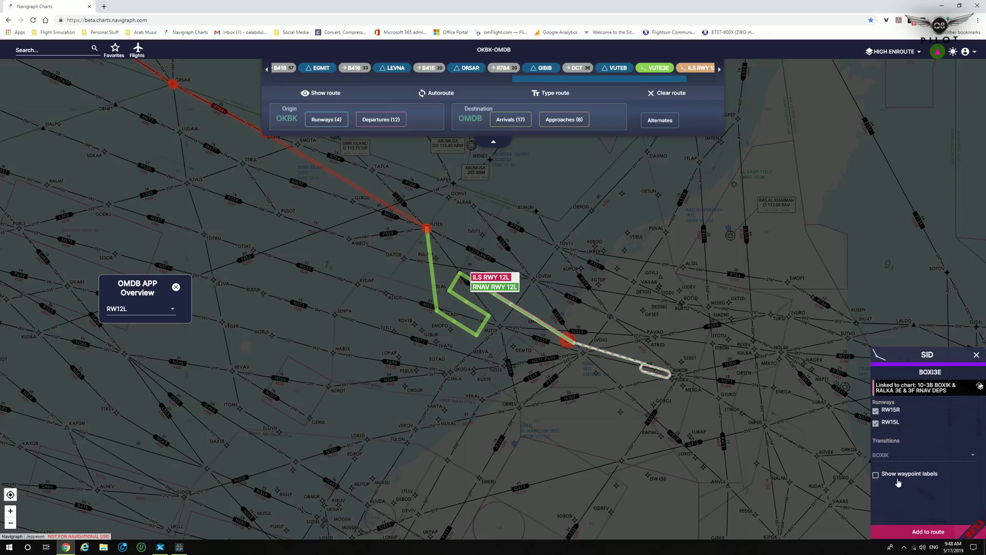
Step: Turn on waypoint labels for the BOXI3E departure around Kuwait
{"action": "left_click", "coordinate": [877, 476]}
{"action": "scroll", "coordinate": [308, 247], "scroll_direction": "down", "scroll_amount": 5}
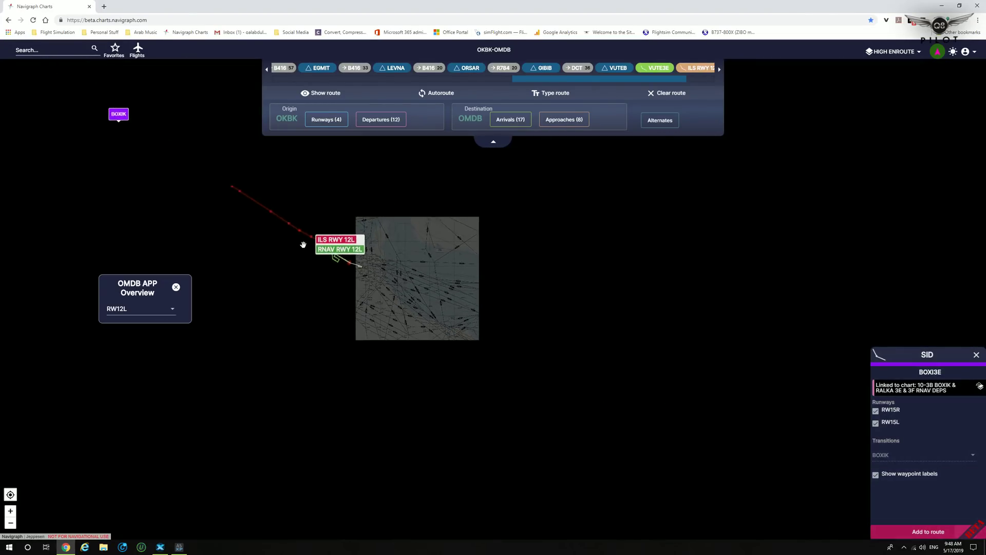
{"action": "left_click_drag", "start_coordinate": [303, 244], "coordinate": [411, 282]}
{"action": "scroll", "coordinate": [426, 289], "scroll_direction": "up", "scroll_amount": 5}
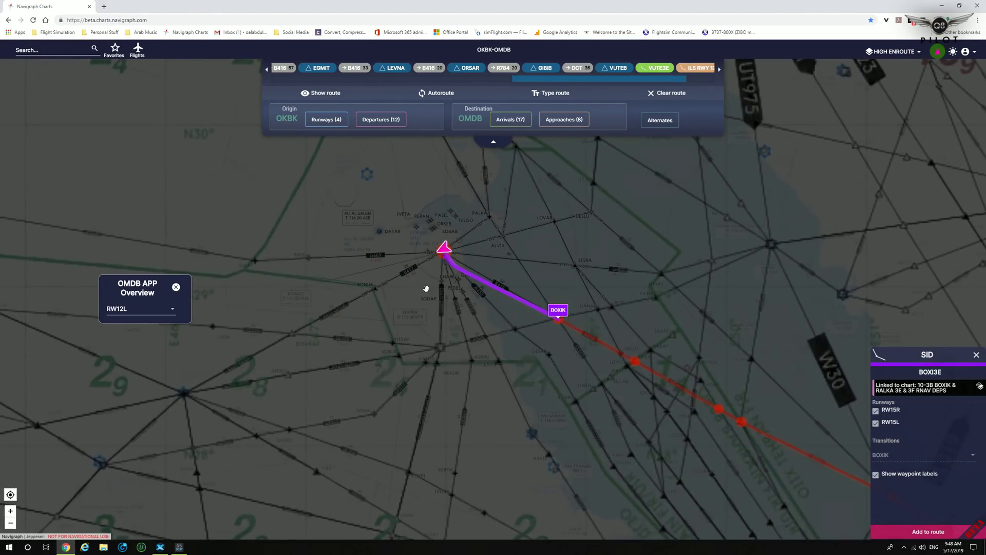
{"action": "scroll", "coordinate": [497, 305], "scroll_direction": "up", "scroll_amount": 2}
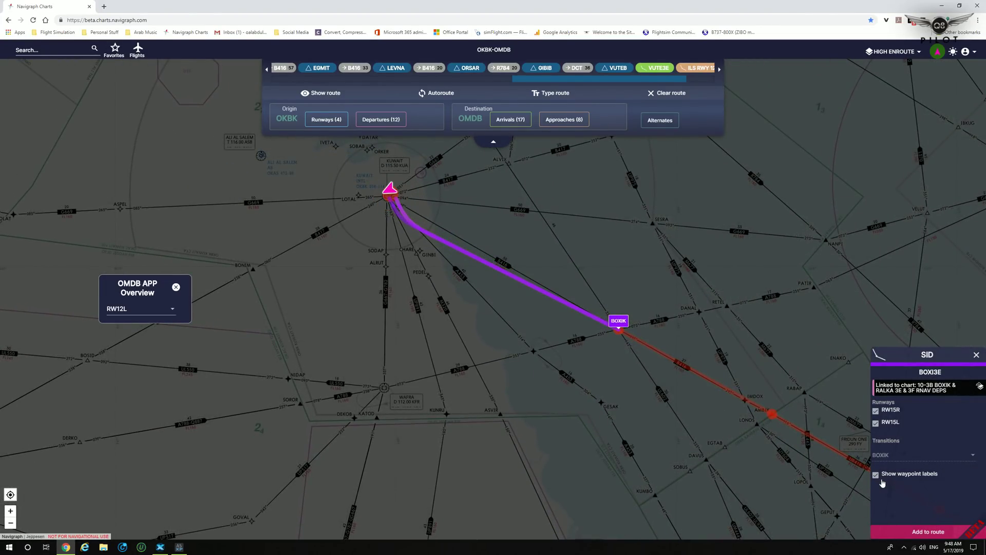
Step: Reselect ILS RWY 12L via the REREK transition and label its approach waypoints
{"action": "left_click", "coordinate": [878, 476]}
{"action": "left_click", "coordinate": [877, 476]}
{"action": "left_click", "coordinate": [564, 119]}
{"action": "left_click", "coordinate": [581, 170]}
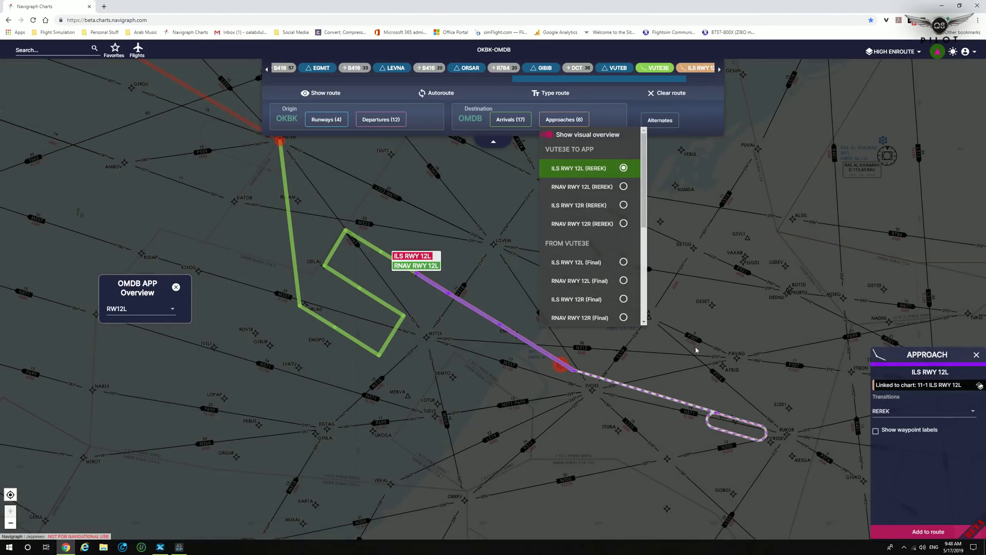
{"action": "left_click", "coordinate": [876, 431]}
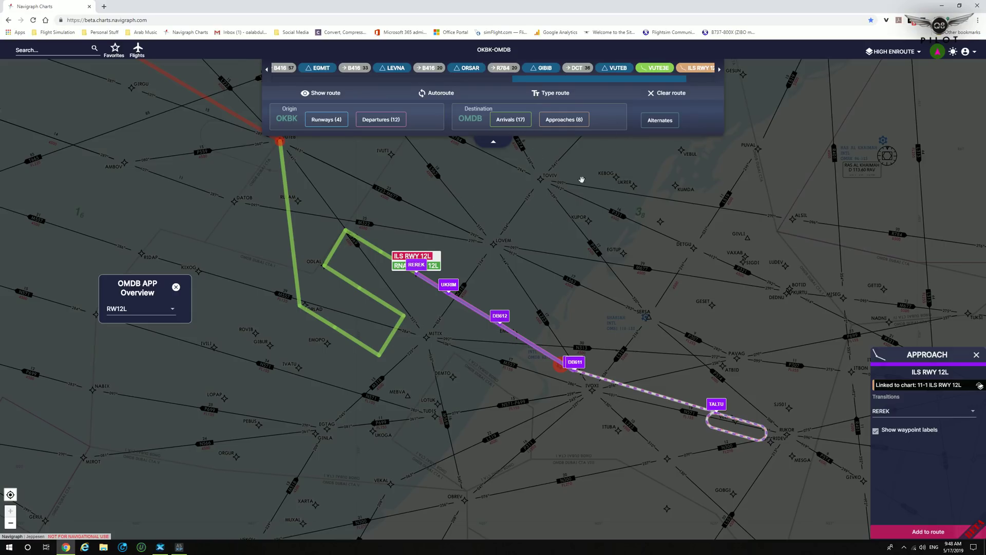
Step: Save OTHH Doha Hamad Intl as the first alternate airport for the OKBK–OMDB flight
{"action": "left_click", "coordinate": [658, 121]}
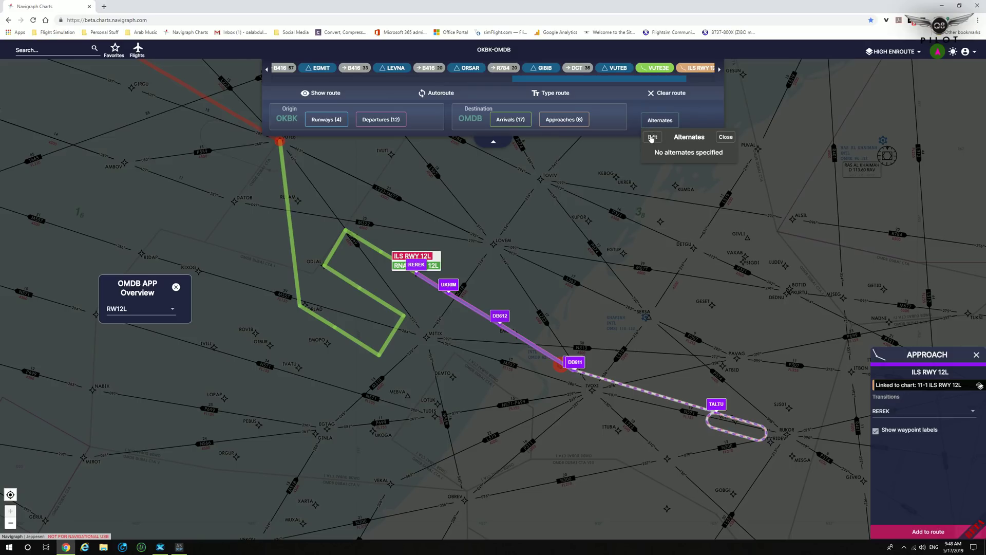
{"action": "left_click", "coordinate": [652, 137]}
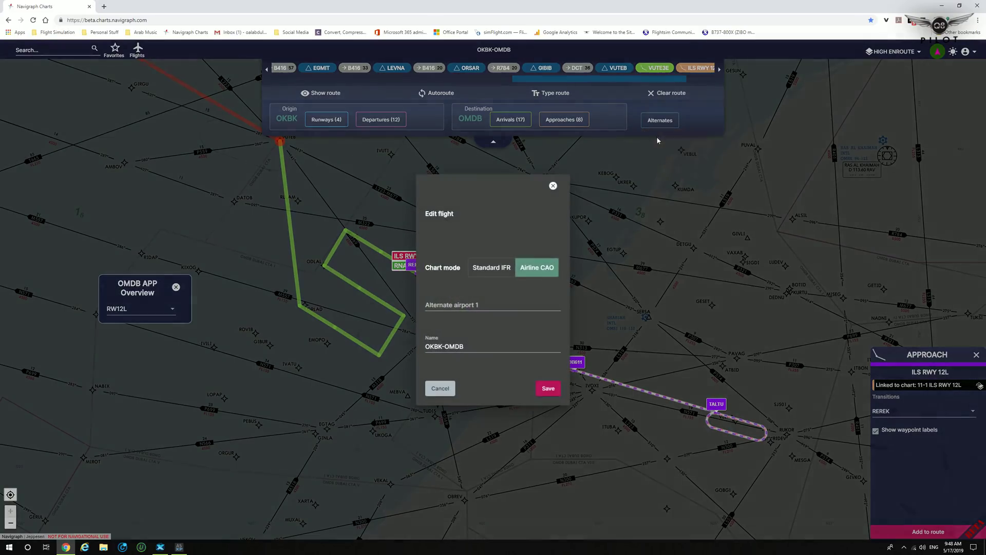
{"action": "left_click", "coordinate": [448, 304]}
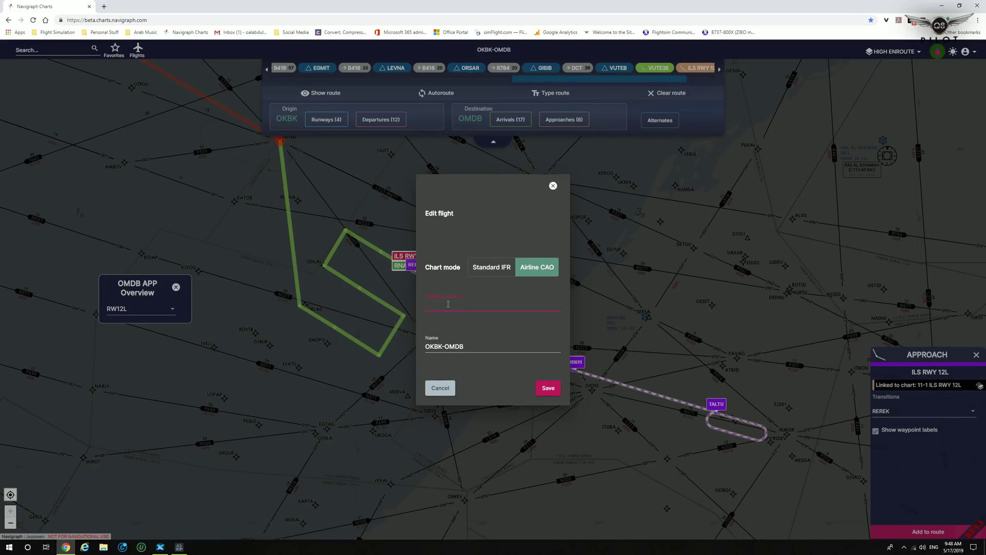
{"action": "type", "text": "othh"}
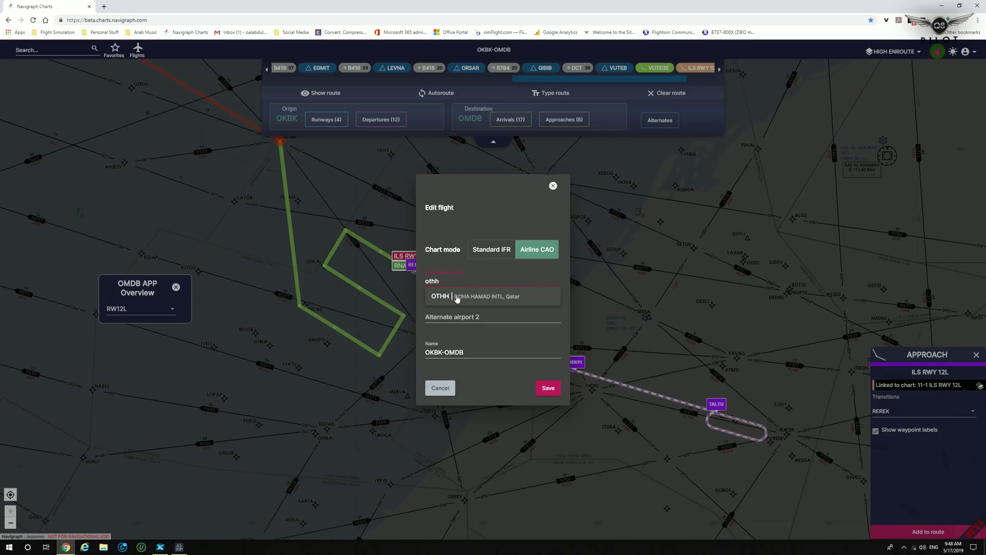
{"action": "left_click", "coordinate": [457, 297]}
{"action": "left_click", "coordinate": [547, 383]}
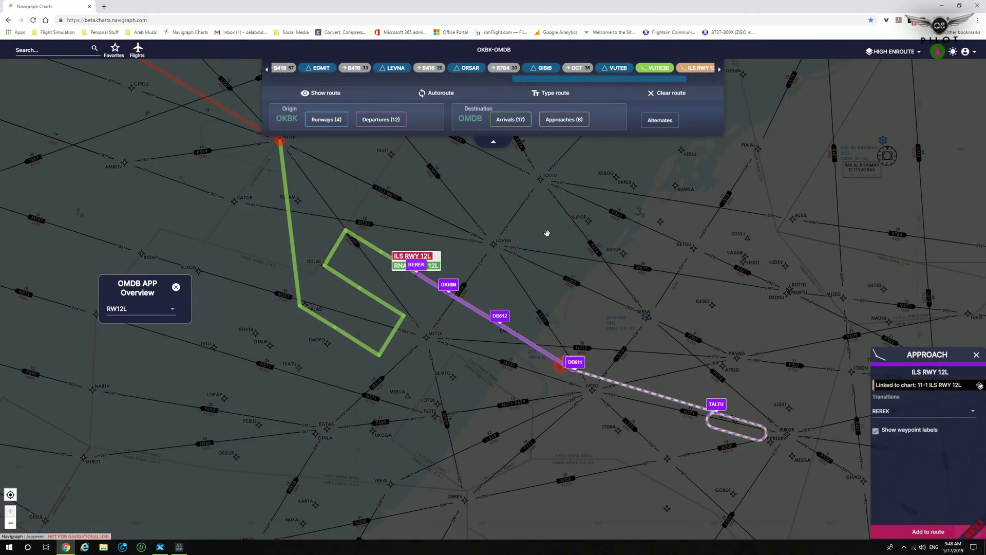
Step: Zoom out, collapse the route panel and frame the full OKBK–OMDB route across the Gulf
{"action": "scroll", "coordinate": [547, 234], "scroll_direction": "down", "scroll_amount": 5}
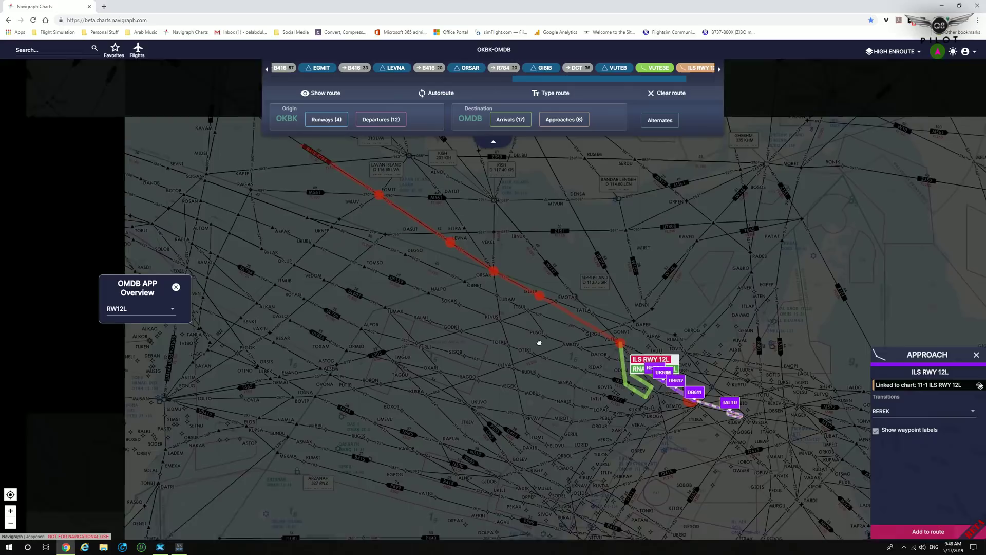
{"action": "scroll", "coordinate": [536, 341], "scroll_direction": "down", "scroll_amount": 2}
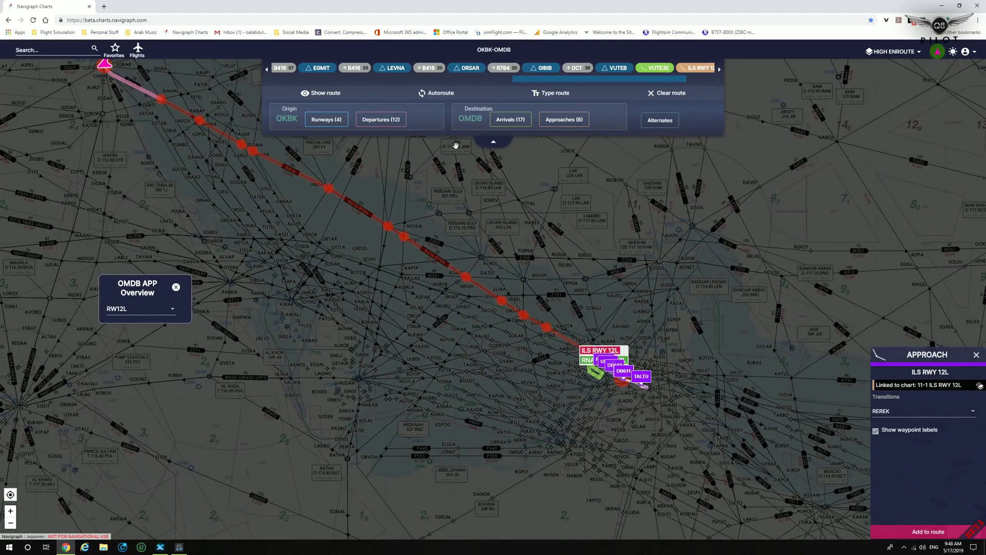
{"action": "left_click", "coordinate": [493, 144]}
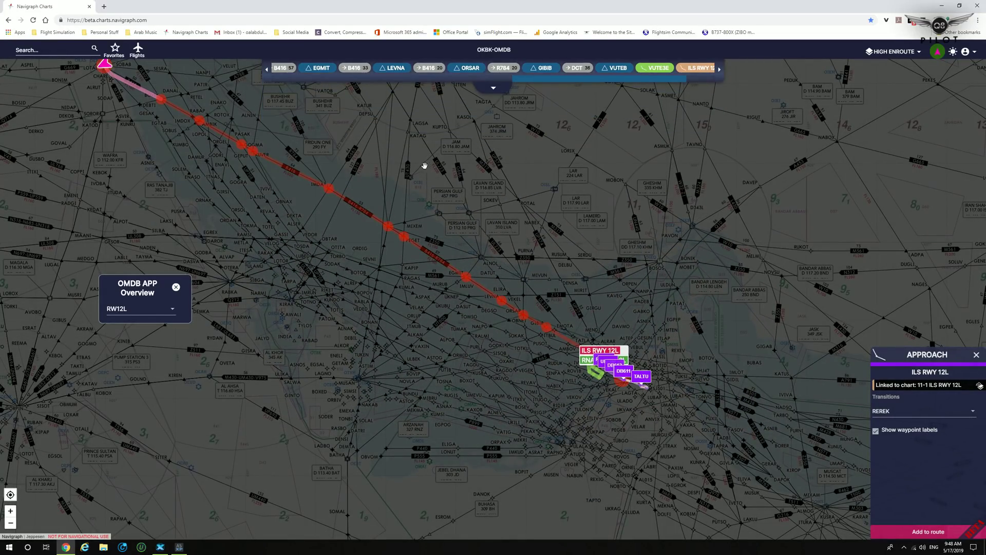
{"action": "left_click_drag", "start_coordinate": [424, 165], "coordinate": [479, 196]}
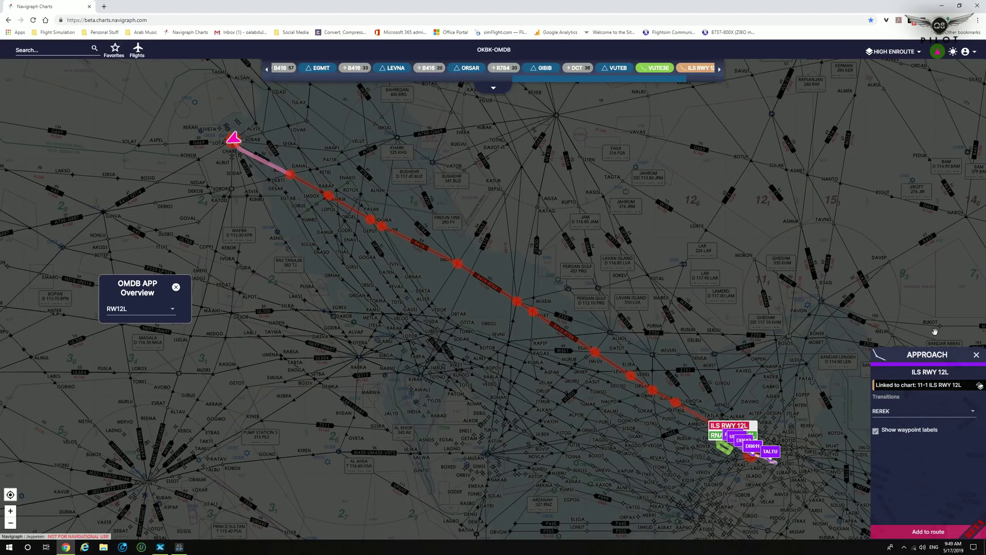